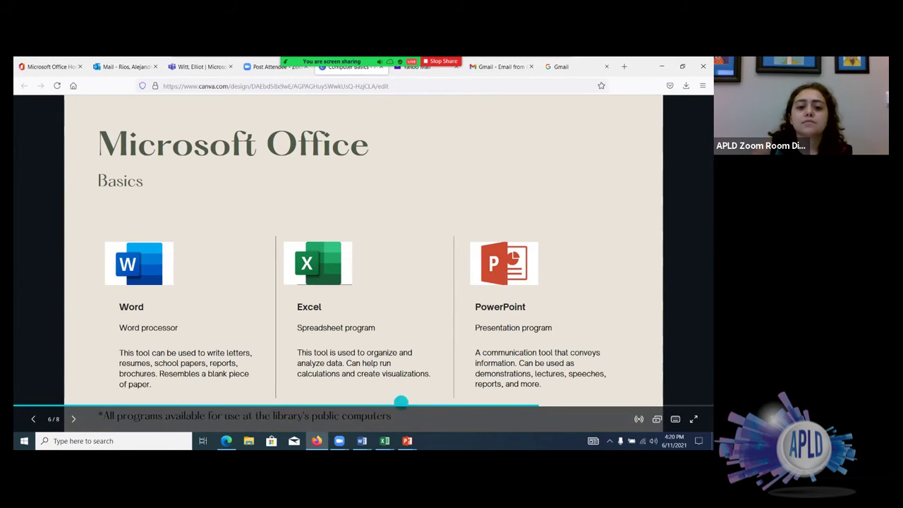
# Switch to the blank Word document, Document1, and enter the text "Example" on the page
pyautogui.moveTo(361, 439)
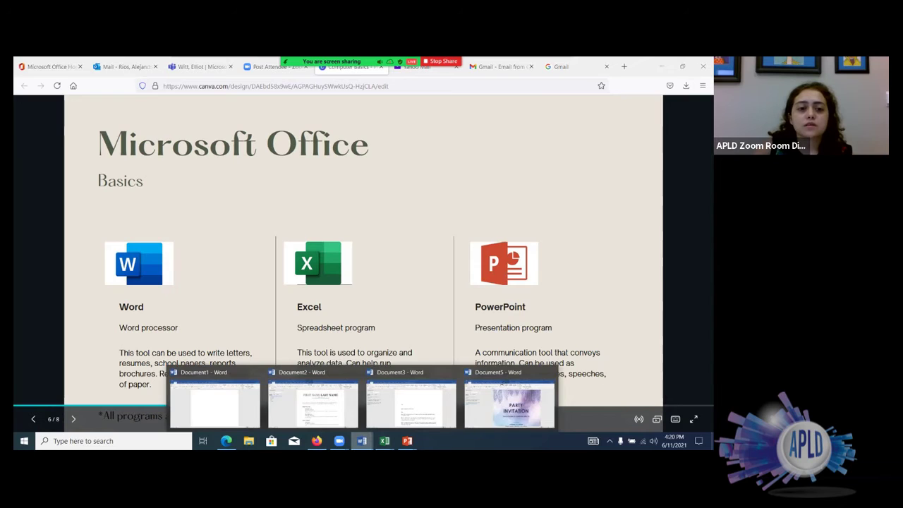
pyautogui.click(215, 403)
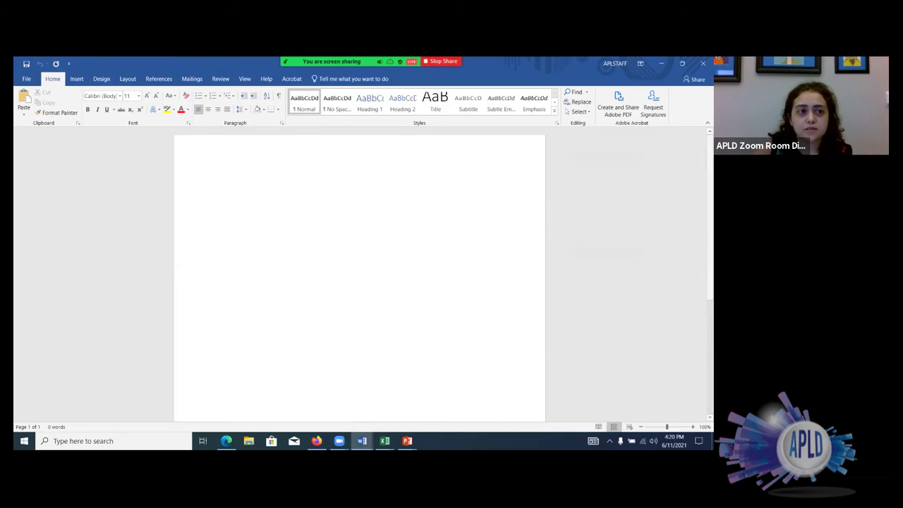
pyautogui.hotkey('ctrl', 'o')
pyautogui.press('Escape')
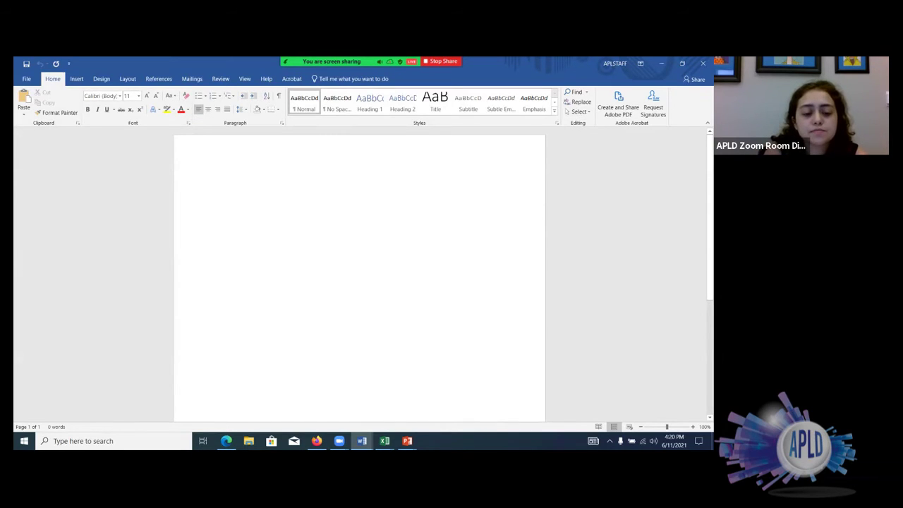
pyautogui.write('EExample')
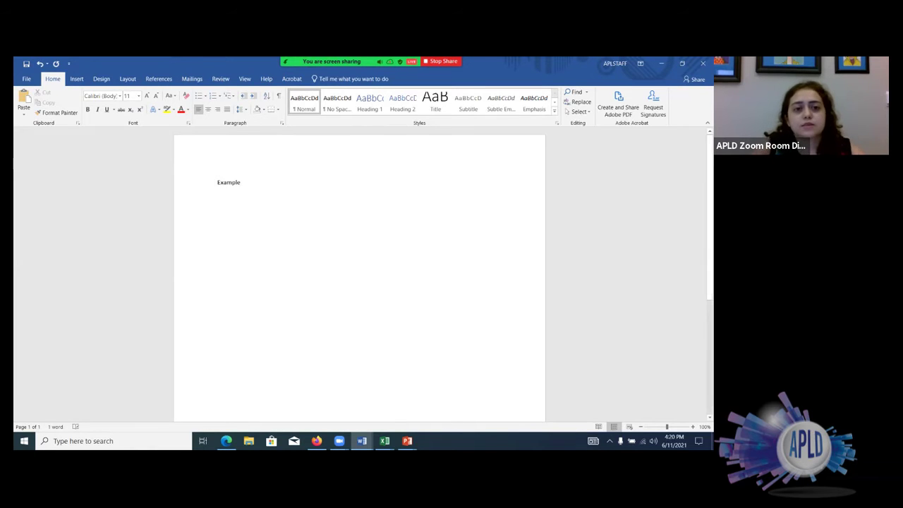
# Format the word "Example" as bold and italic
pyautogui.hotkey('ctrl', 'a')
pyautogui.doubleClick(229, 181)
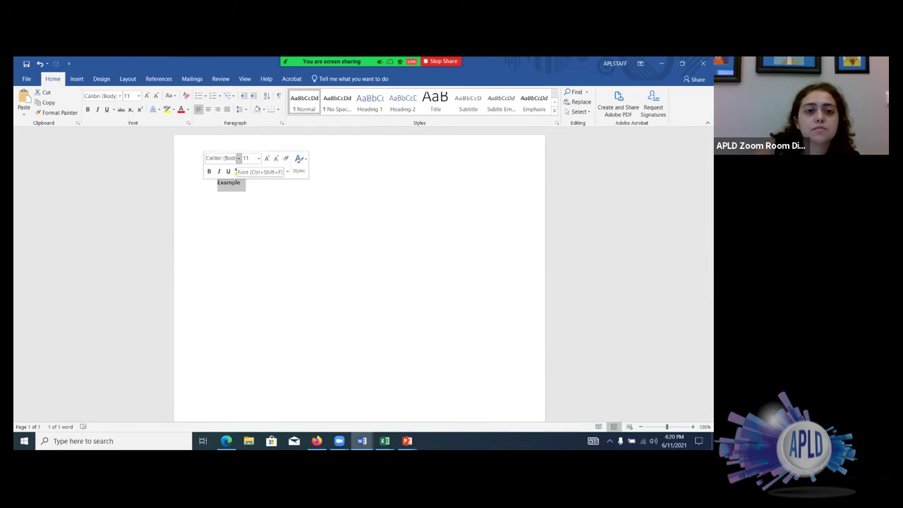
pyautogui.click(209, 171)
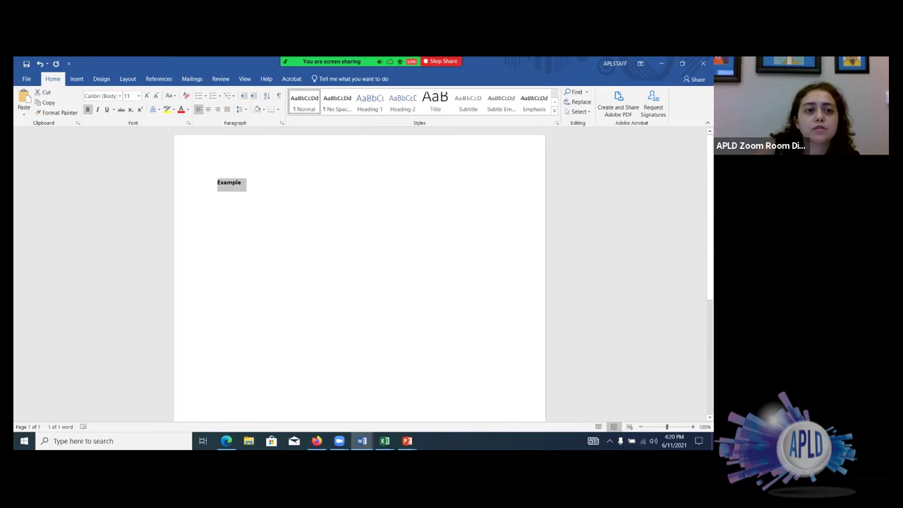
pyautogui.click(98, 109)
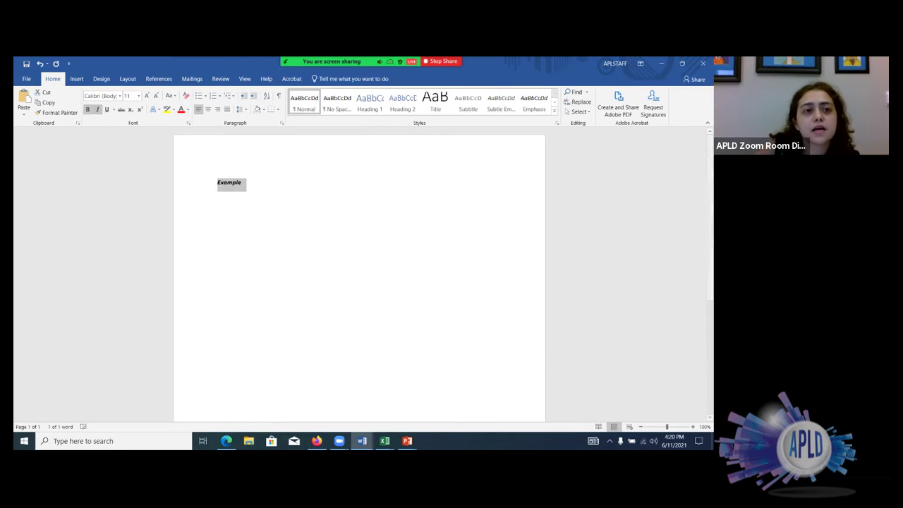
# Set the word "Example" to the Cambria font at size 18
pyautogui.click(119, 96)
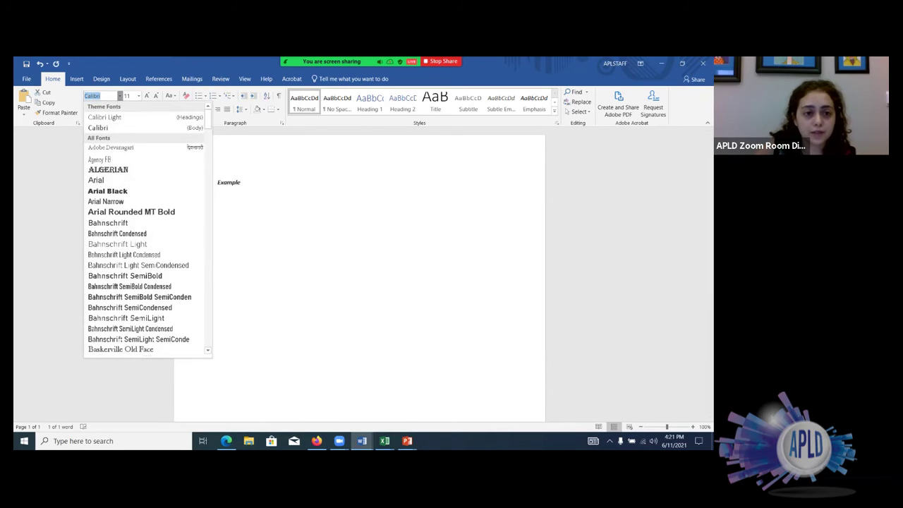
pyautogui.scroll(-5, 127, 233)
pyautogui.scroll(-3, 127, 264)
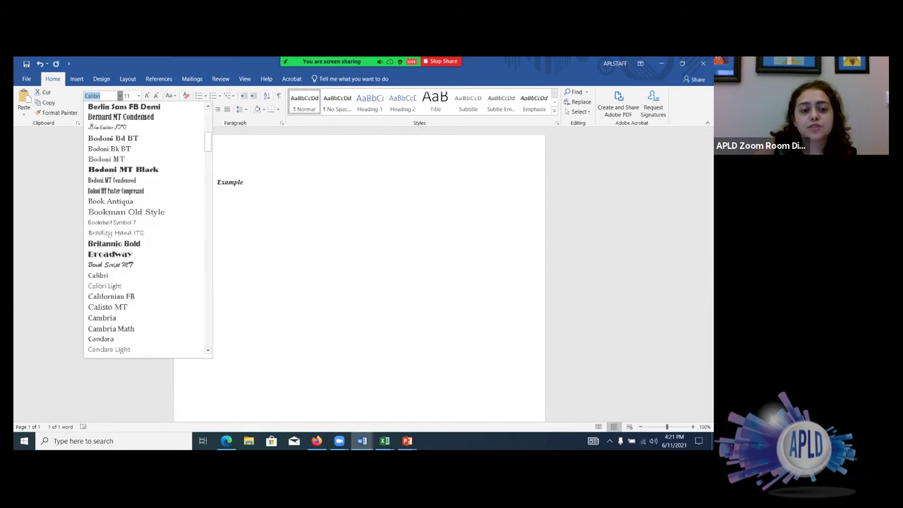
pyautogui.click(120, 274)
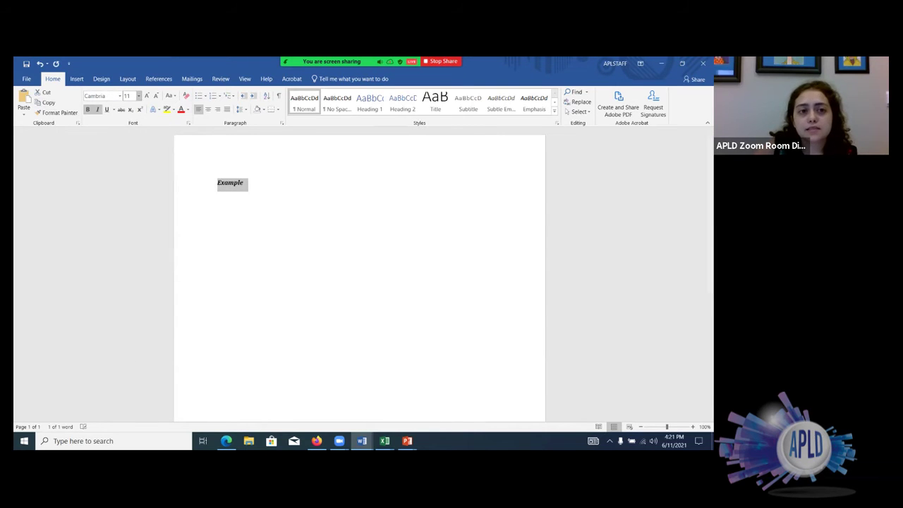
pyautogui.click(139, 96)
pyautogui.click(128, 167)
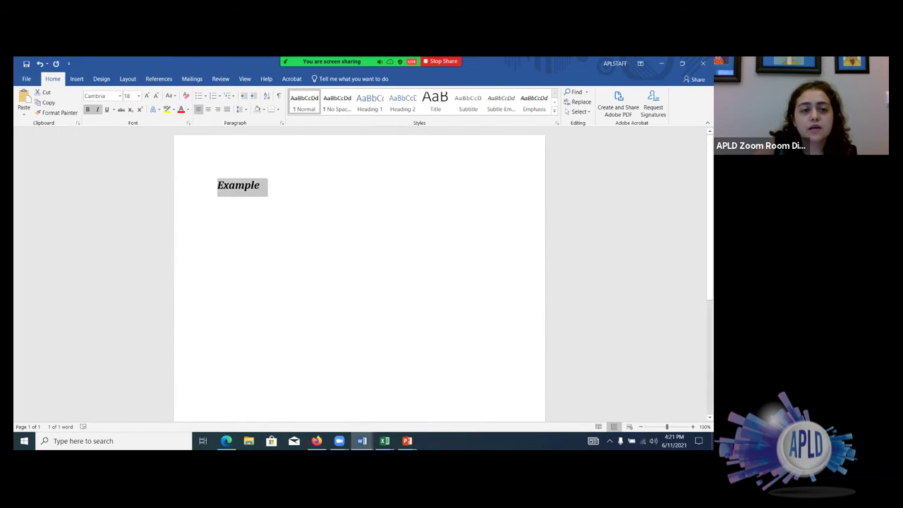
pyautogui.click(263, 185)
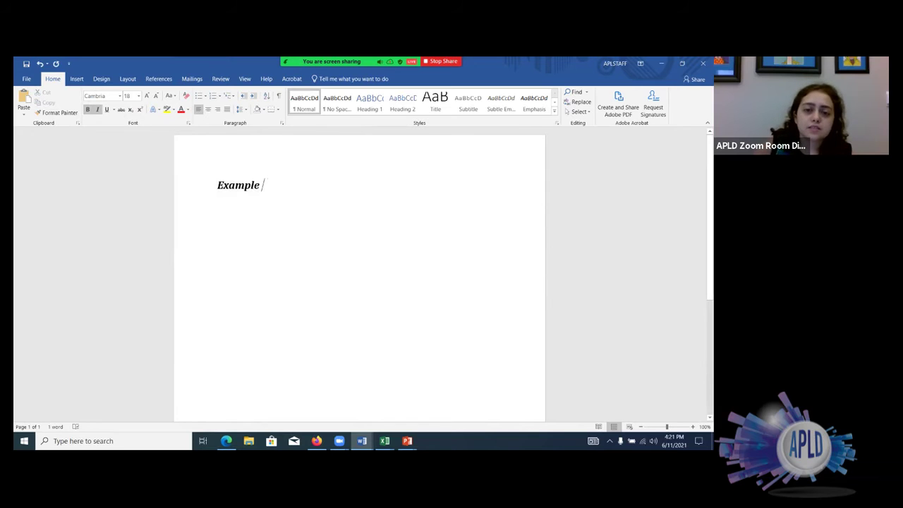
# Switch to the resume template in Document2 and look through its sections from the name heading to Activities
pyautogui.scroll(-3, 263, 185)
pyautogui.scroll(3, 263, 184)
pyautogui.click(361, 440)
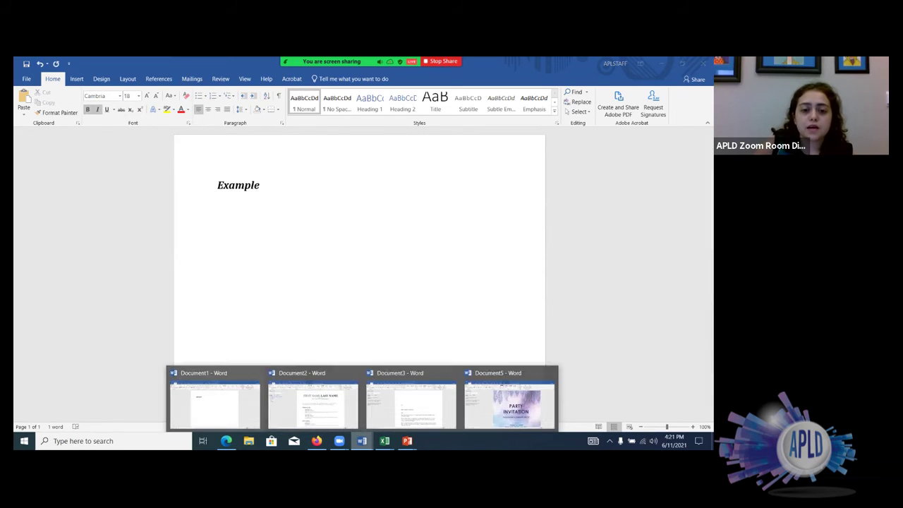
pyautogui.click(313, 402)
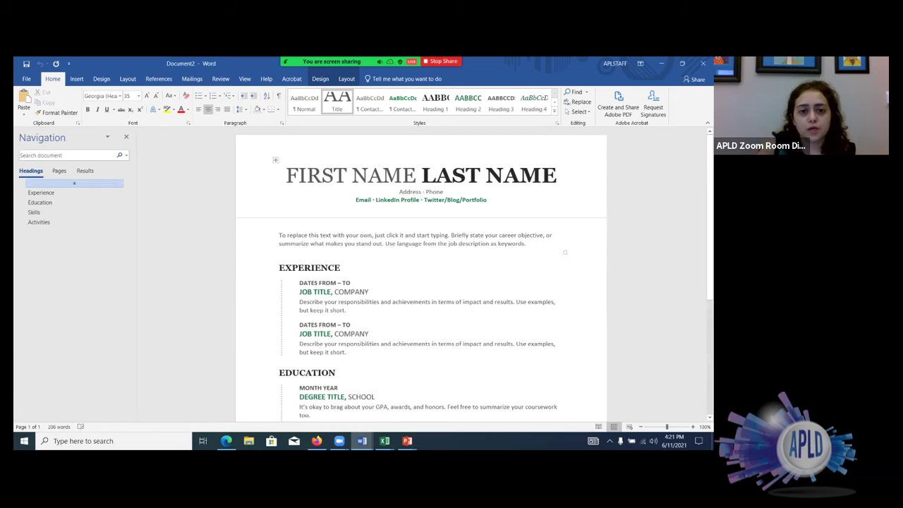
pyautogui.scroll(-6, 421, 275)
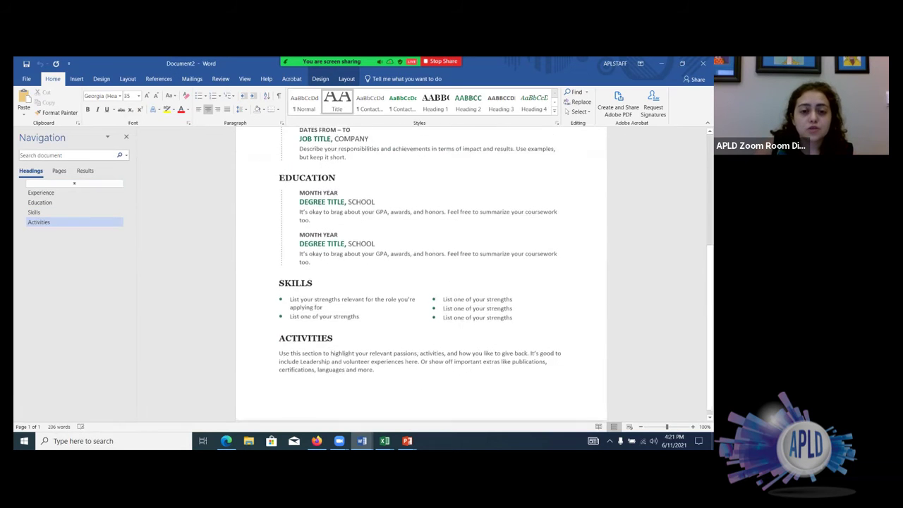
pyautogui.scroll(5, 421, 275)
pyautogui.scroll(1, 474, 273)
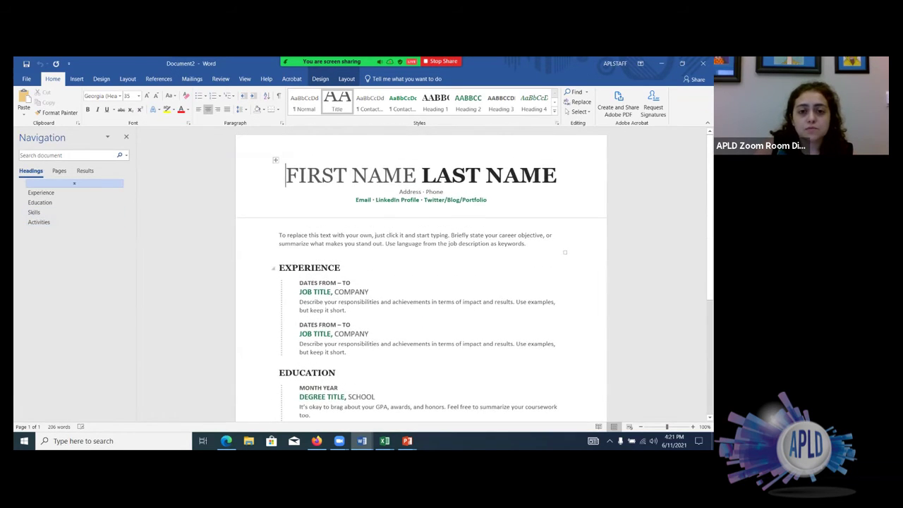
pyautogui.click(39, 222)
pyautogui.scroll(5, 421, 275)
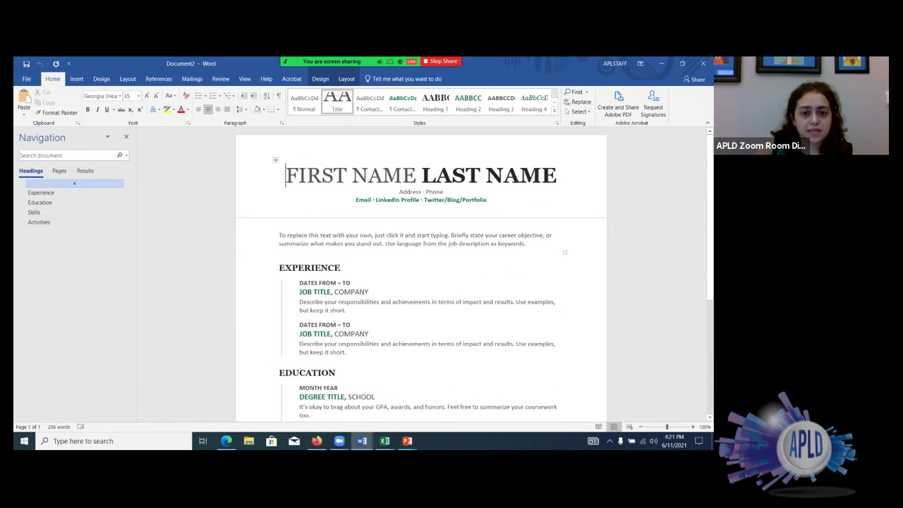
pyautogui.scroll(-5, 421, 275)
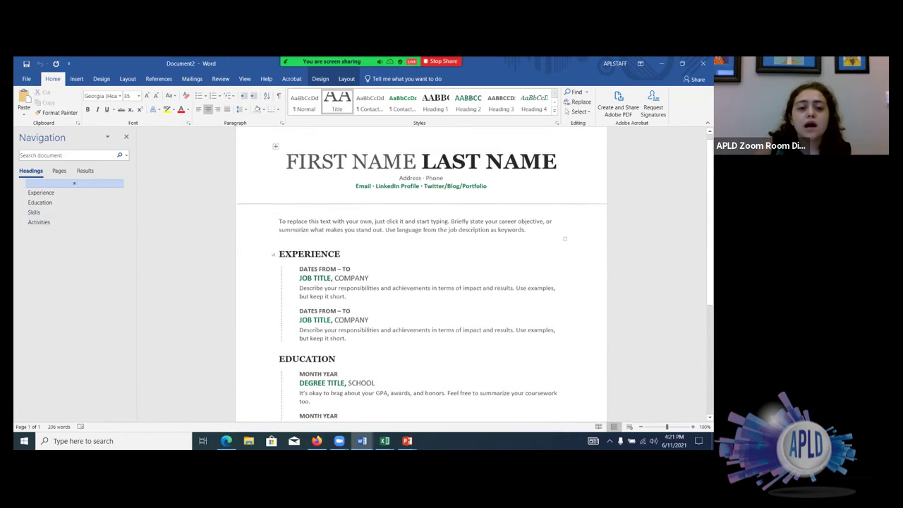
pyautogui.click(75, 183)
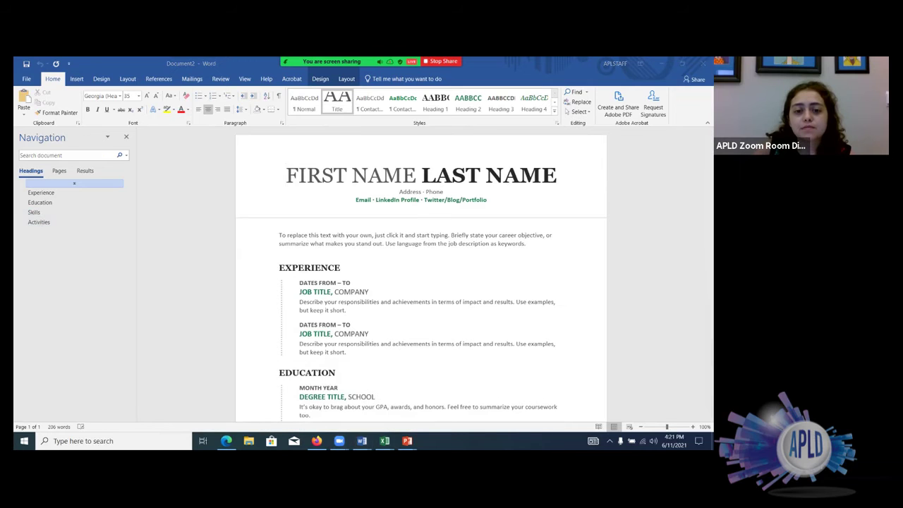
# Switch to the letter template in Document3 and review it from the date line to the signature
pyautogui.moveTo(362, 441)
pyautogui.click(411, 396)
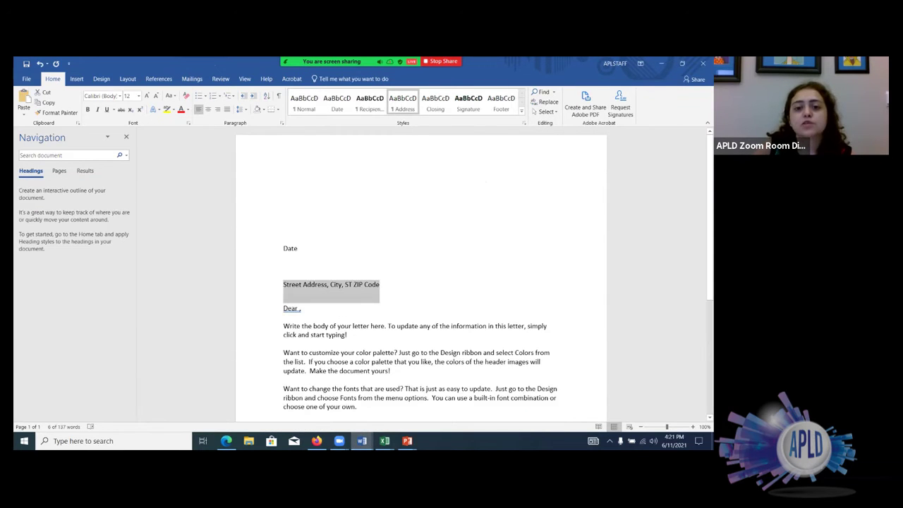
pyautogui.scroll(-2, 421, 282)
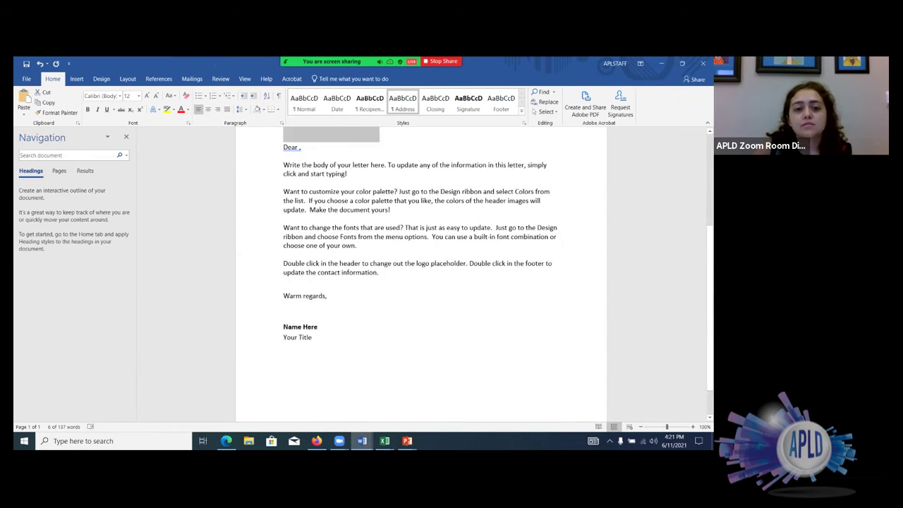
pyautogui.scroll(-3, 420, 282)
pyautogui.scroll(2, 420, 282)
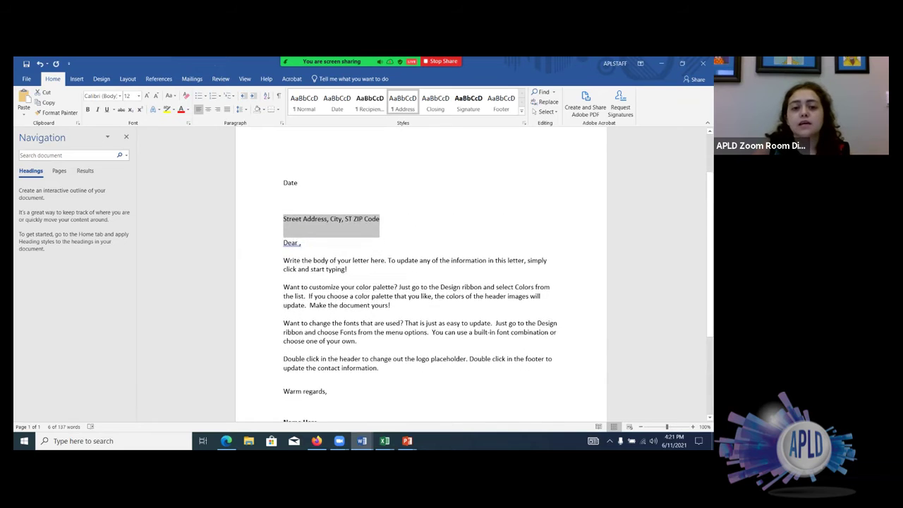
pyautogui.scroll(3, 420, 282)
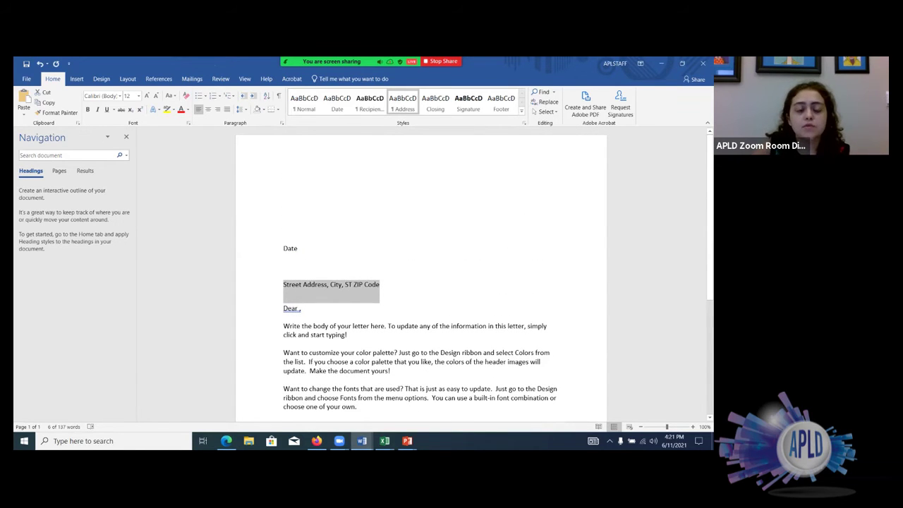
# Switch to the party invitation flyer in Document5 and examine its artwork, title and event details
pyautogui.moveTo(361, 441)
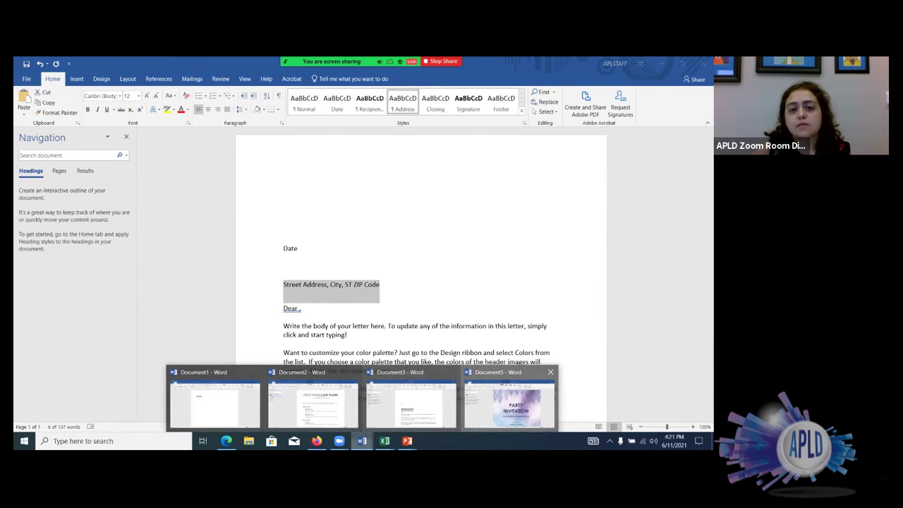
pyautogui.click(509, 402)
pyautogui.scroll(-5, 421, 275)
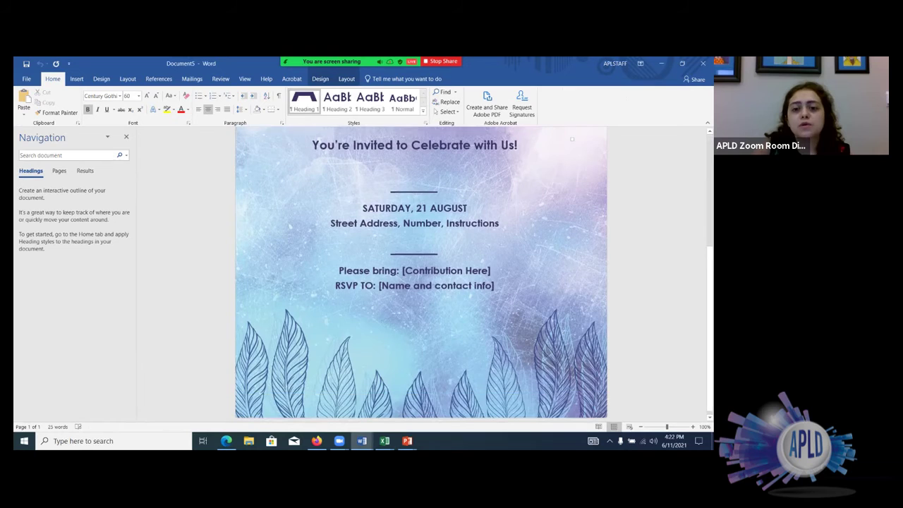
pyautogui.scroll(5, 421, 275)
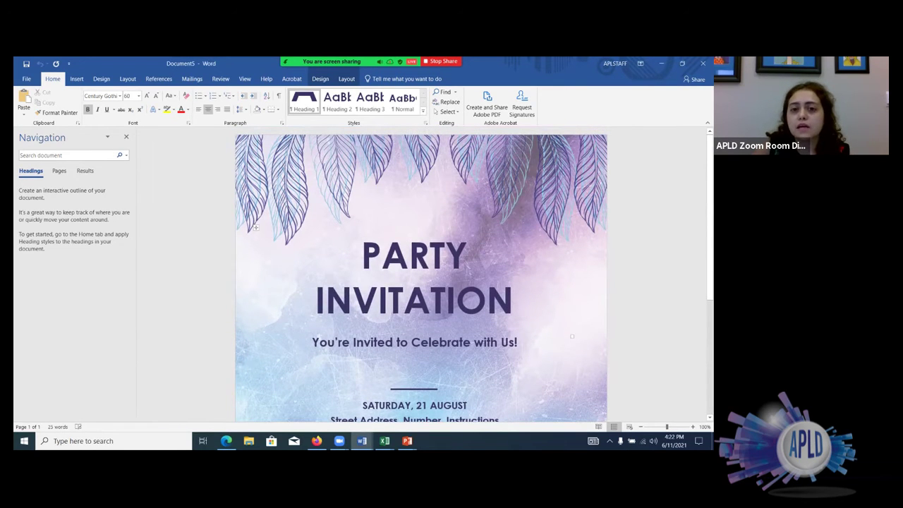
pyautogui.scroll(-1, 421, 275)
pyautogui.scroll(-2, 421, 275)
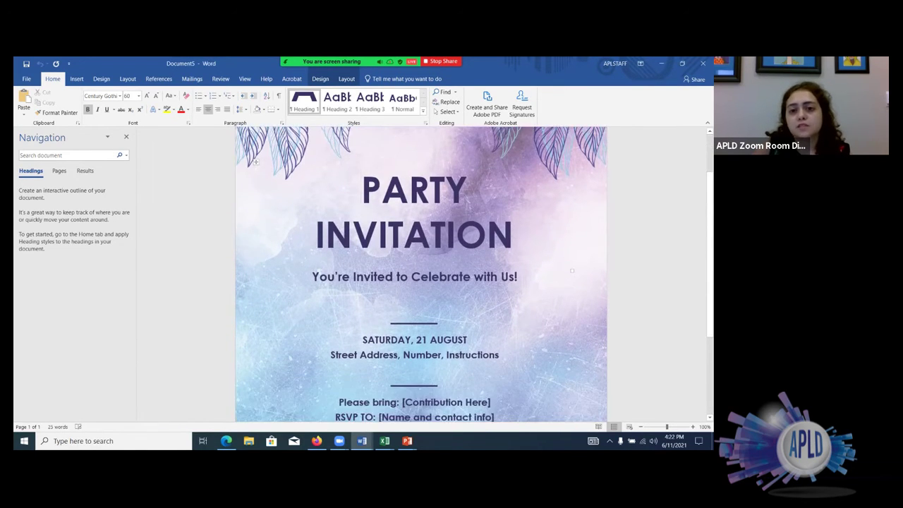
pyautogui.scroll(-6, 421, 275)
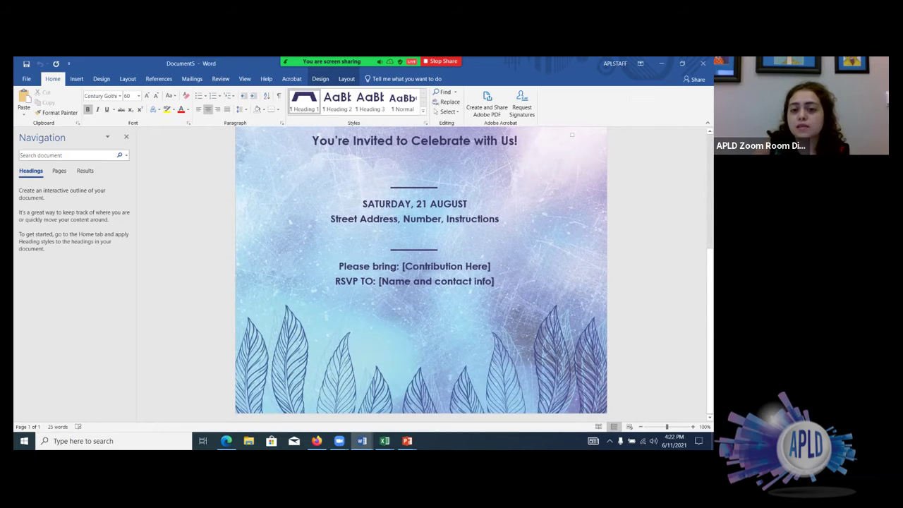
pyautogui.scroll(9, 421, 275)
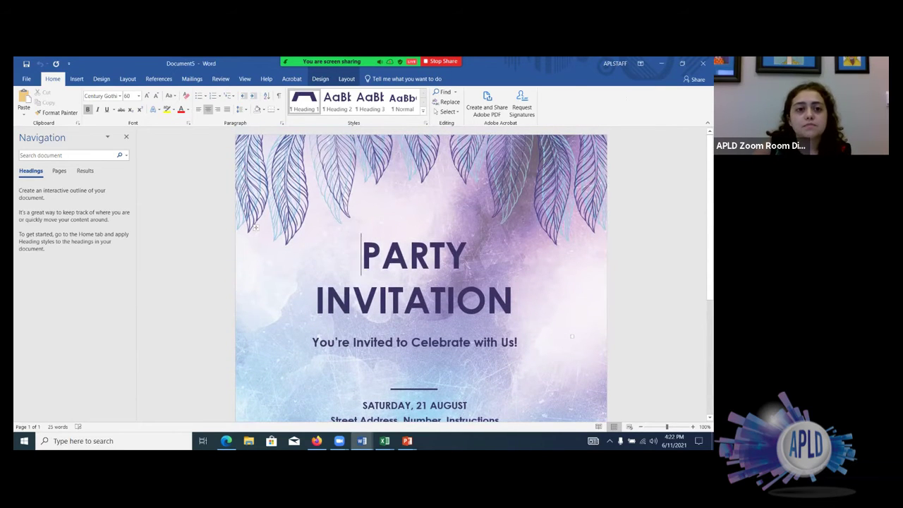
pyautogui.moveTo(256, 228); pyautogui.dragTo(256, 227)
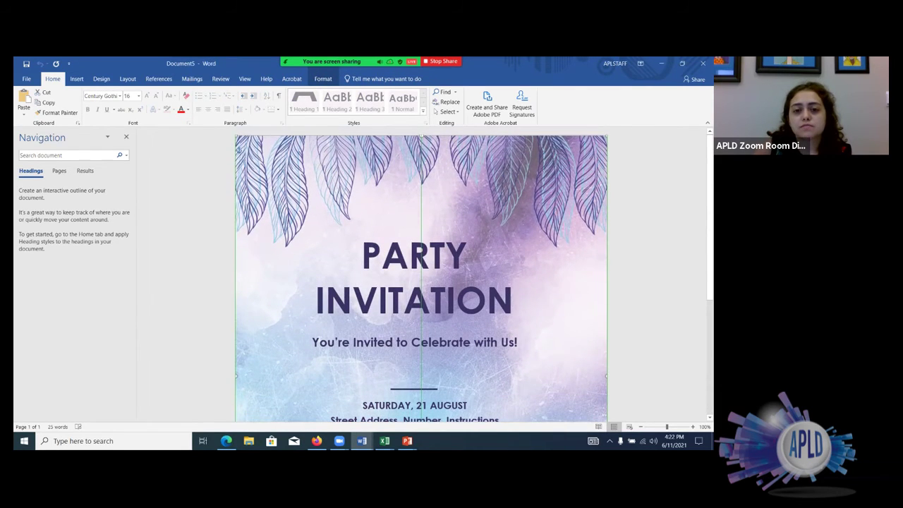
pyautogui.scroll(-6, 421, 275)
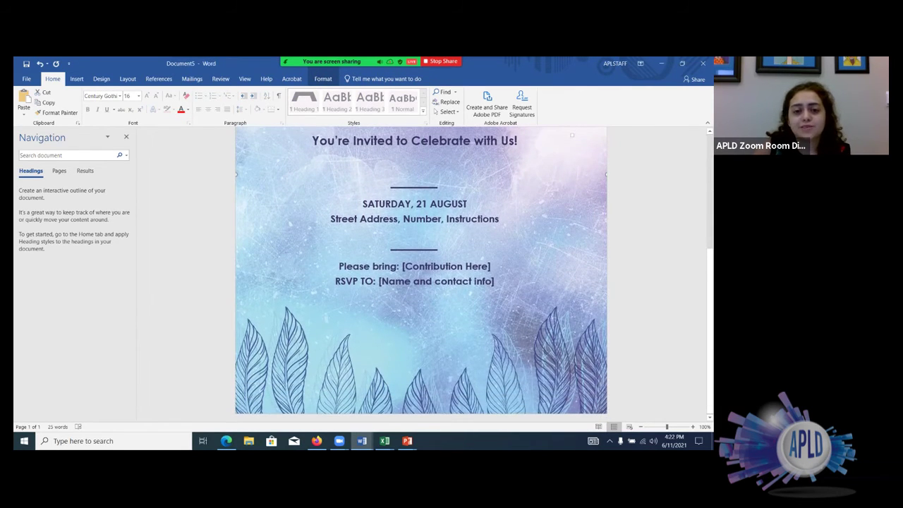
pyautogui.scroll(3, 285, 419)
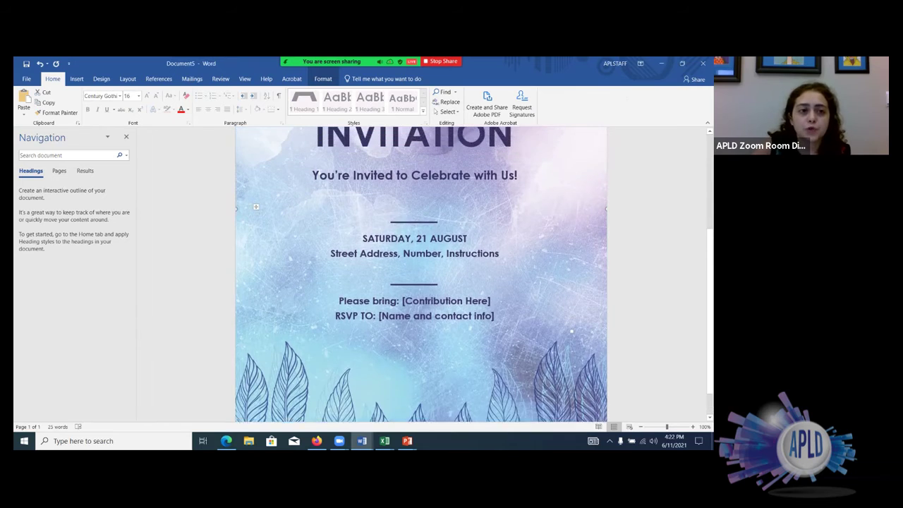
# Show the templates available for a new document and browse the resumes, cover letters and brochures
pyautogui.click(26, 78)
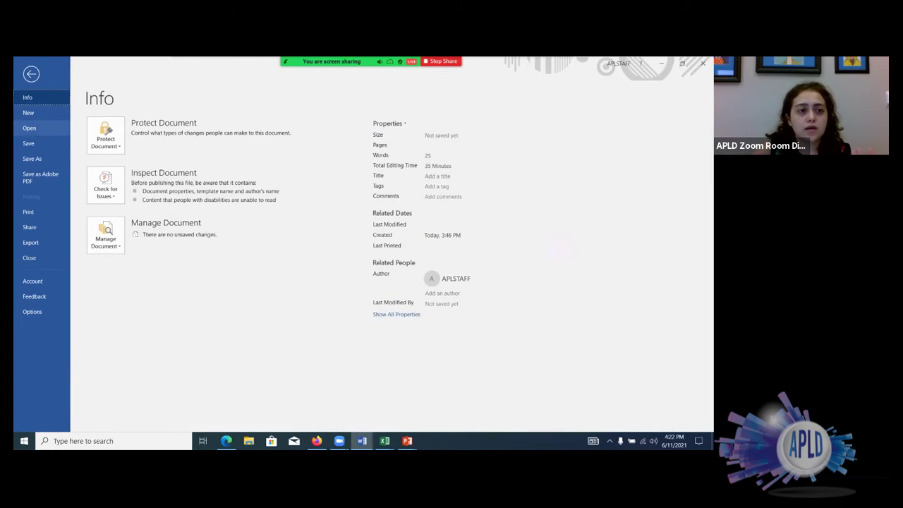
pyautogui.click(29, 127)
pyautogui.click(28, 112)
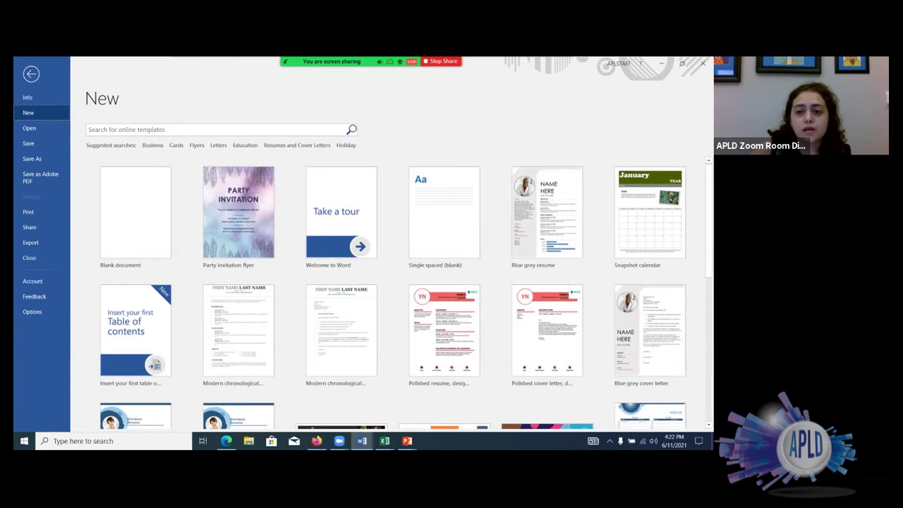
pyautogui.scroll(-3, 395, 317)
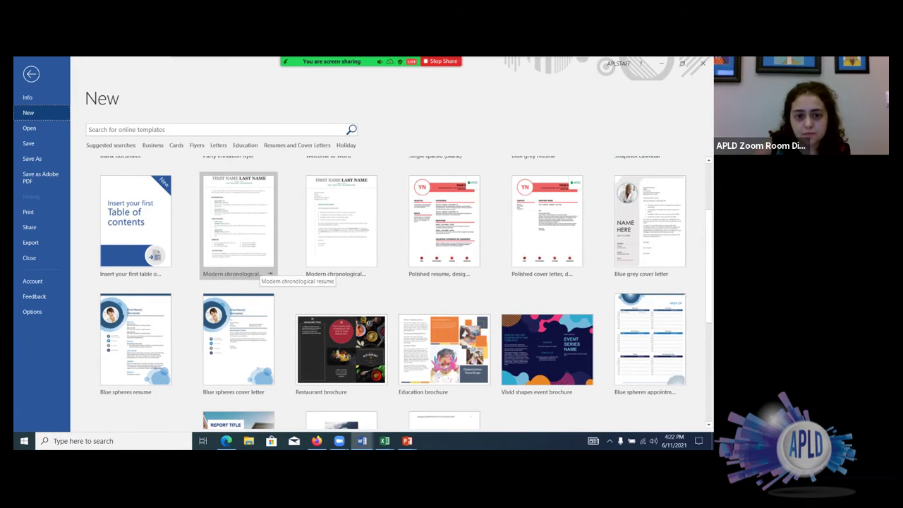
# Look through the remaining Word templates, including the calendar, reports, award certificates, service invoice, letterhead and fax cover sheet
pyautogui.scroll(-5, 238, 268)
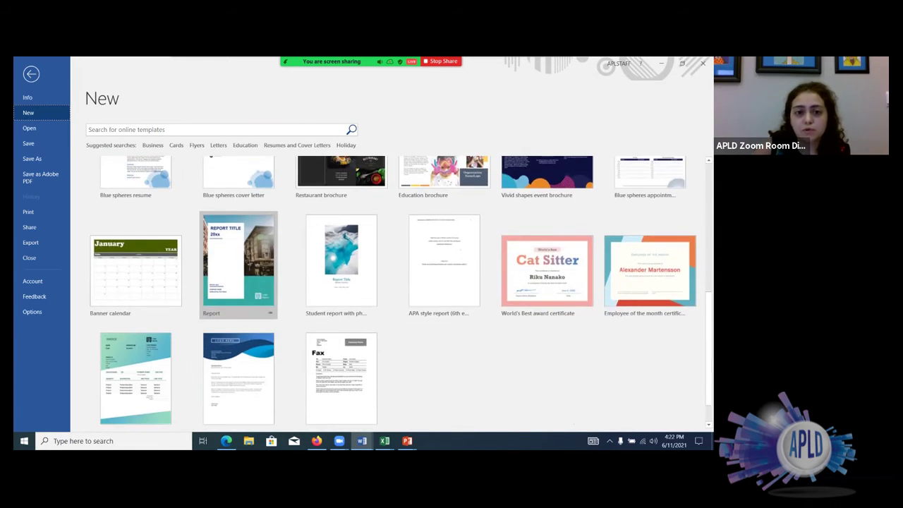
pyautogui.scroll(-1, 238, 282)
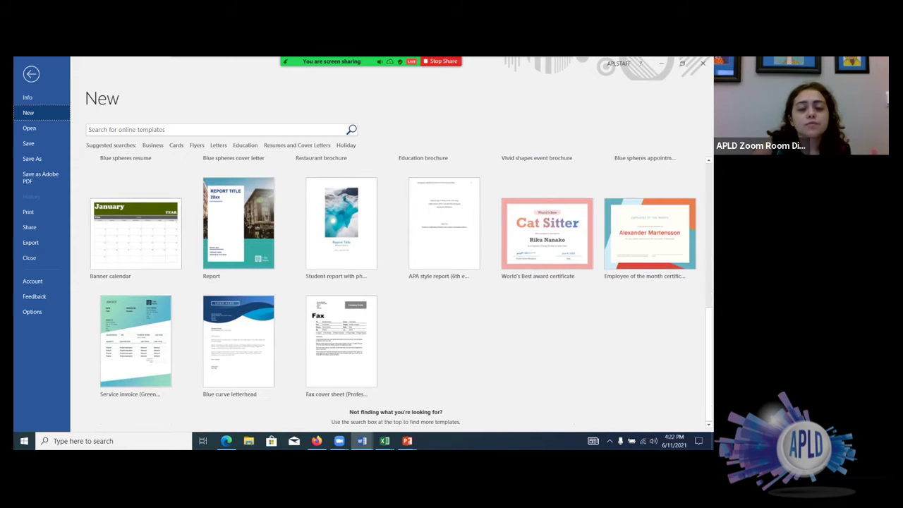
pyautogui.scroll(10, 341, 345)
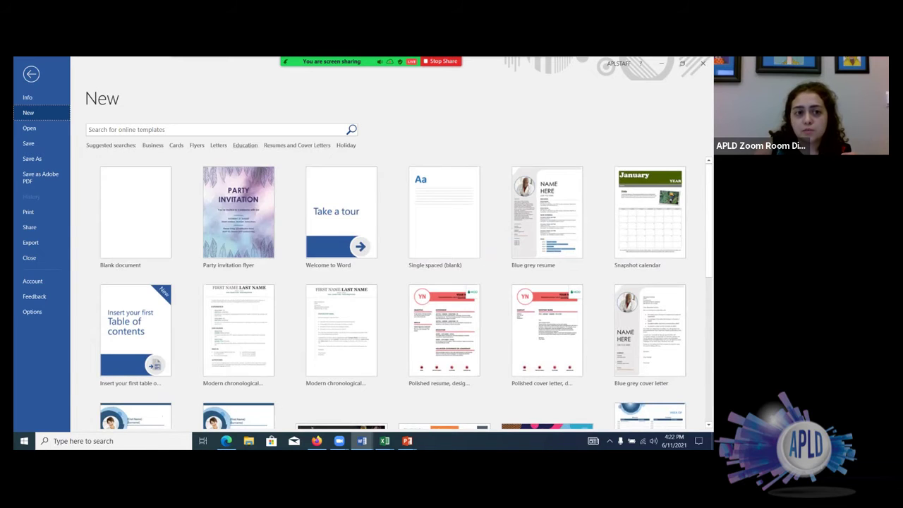
# Show the Resumes and Cover Letters templates and browse the first designs in that category
pyautogui.click(297, 145)
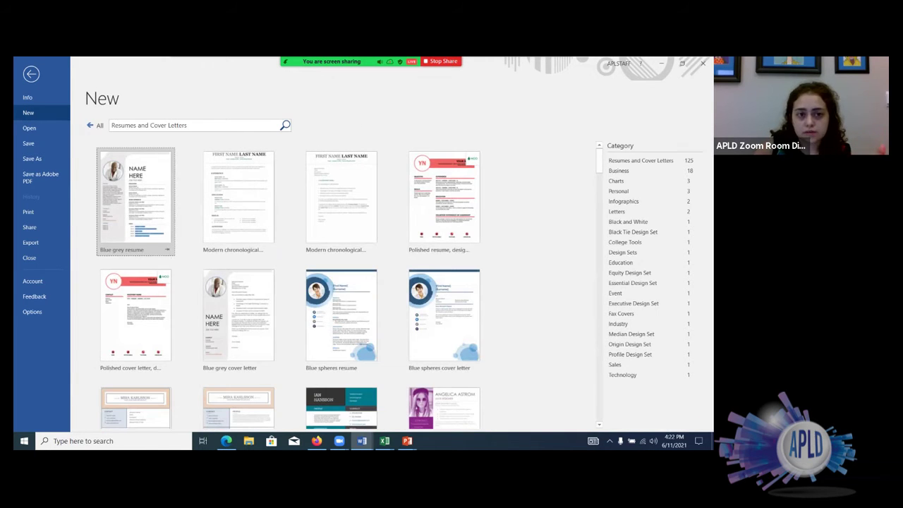
pyautogui.scroll(-2, 340, 243)
pyautogui.scroll(-5, 340, 282)
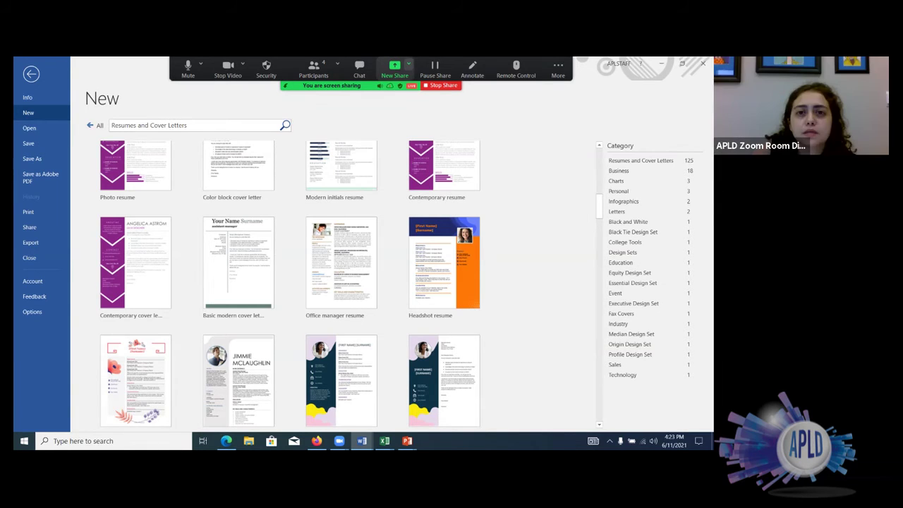
pyautogui.click(408, 65)
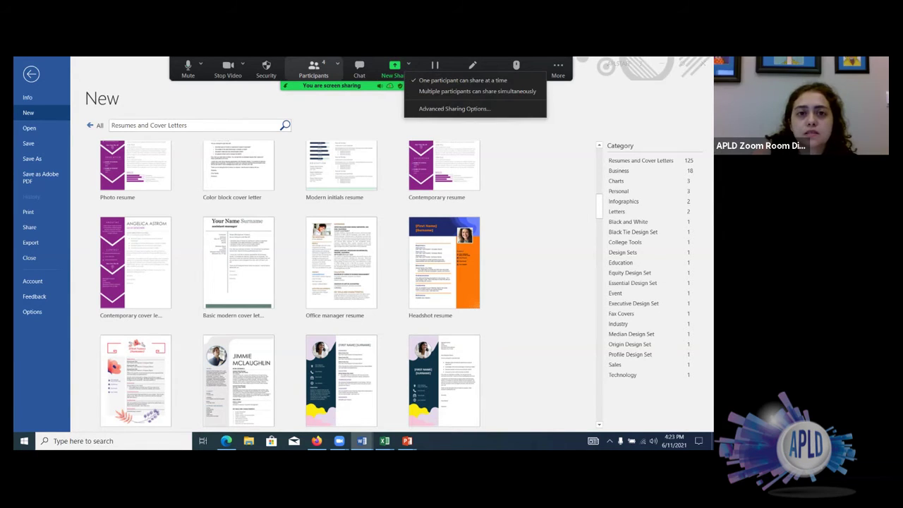
pyautogui.click(337, 65)
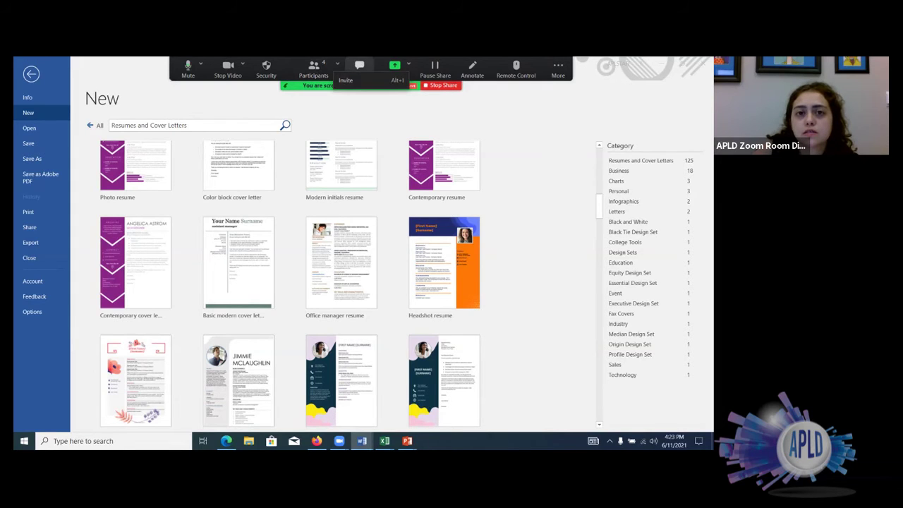
pyautogui.press('Escape')
pyautogui.click(337, 65)
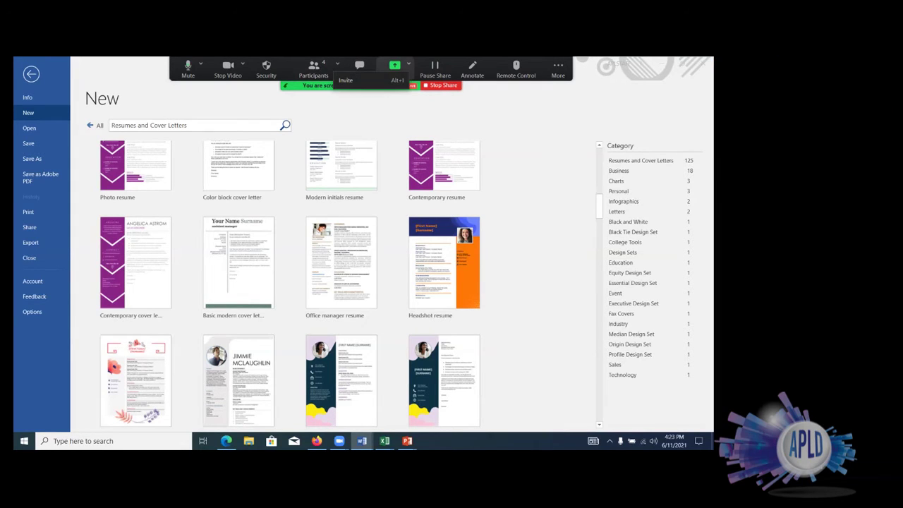
pyautogui.press('Escape')
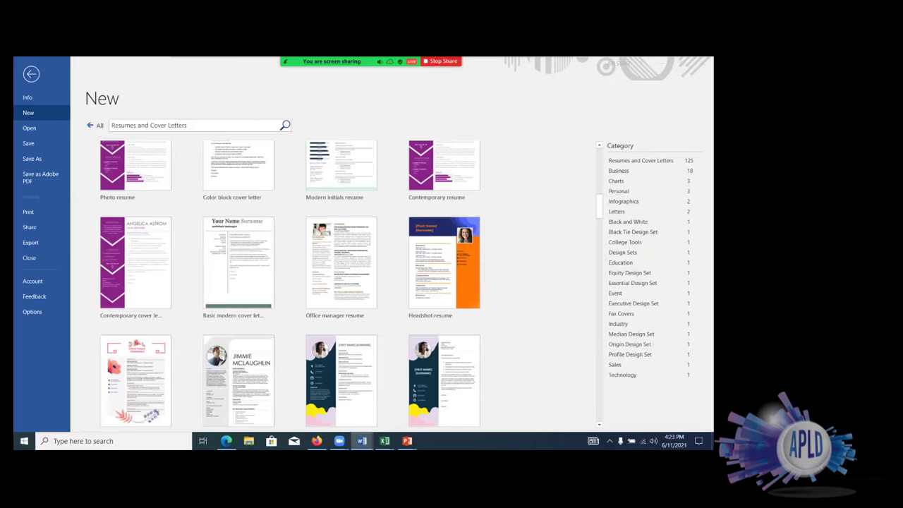
# Examine the range of resume and cover letter designs, from the color block and photo styles to the job-specific resumes
pyautogui.scroll(3, 291, 285)
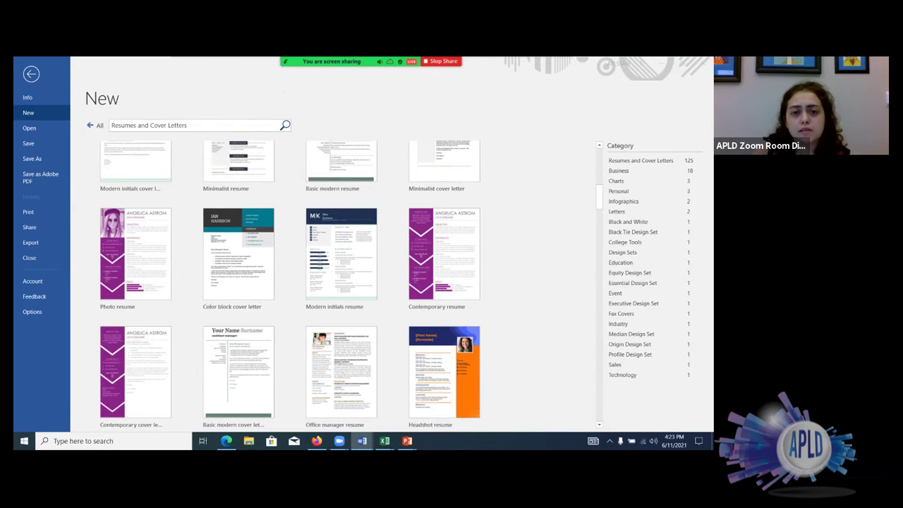
pyautogui.scroll(-2, 290, 284)
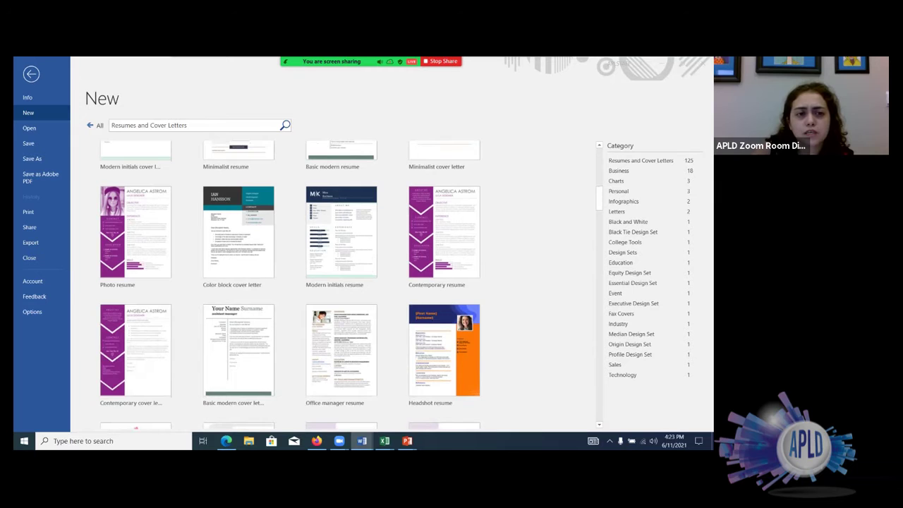
pyautogui.scroll(-2, 289, 284)
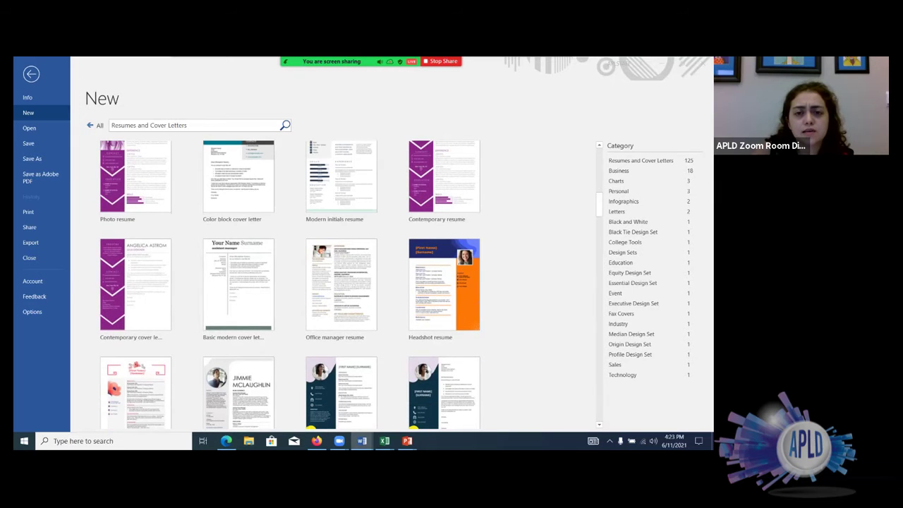
pyautogui.scroll(1, 290, 284)
pyautogui.scroll(9, 351, 285)
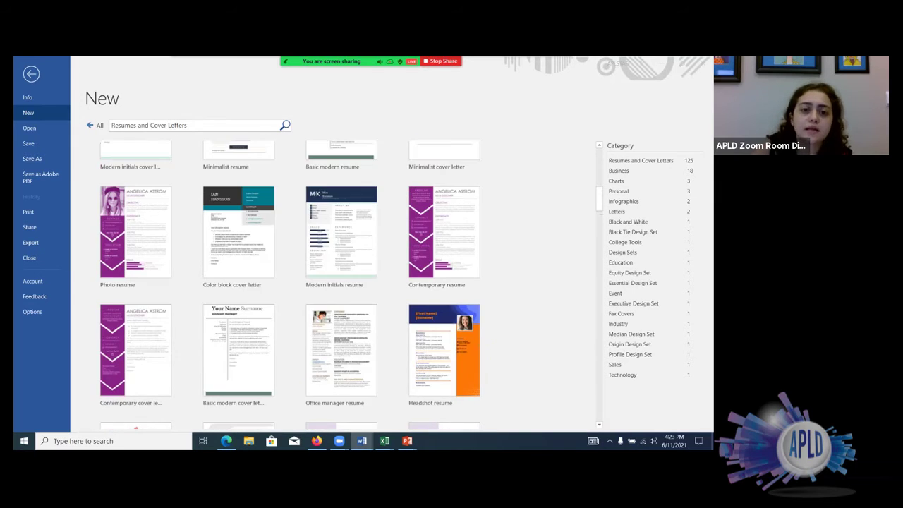
pyautogui.scroll(1, 351, 284)
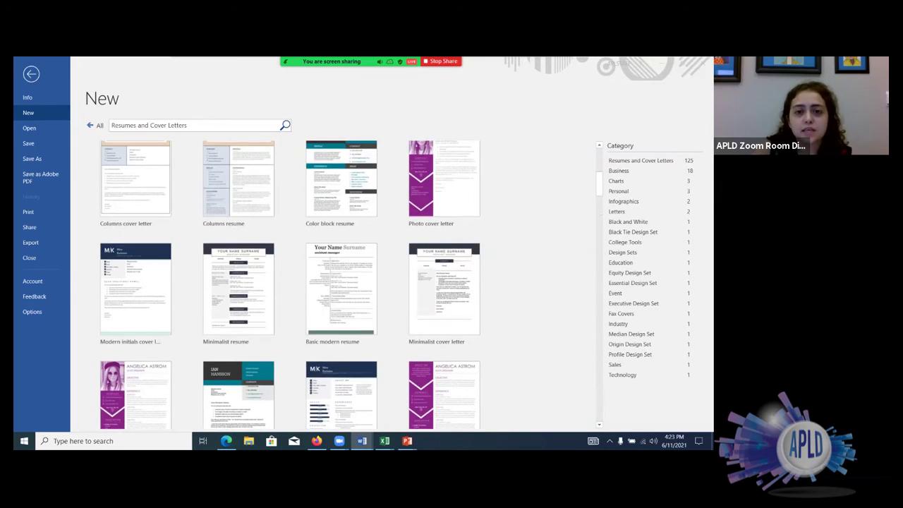
pyautogui.scroll(1, 290, 284)
pyautogui.scroll(-20, 291, 284)
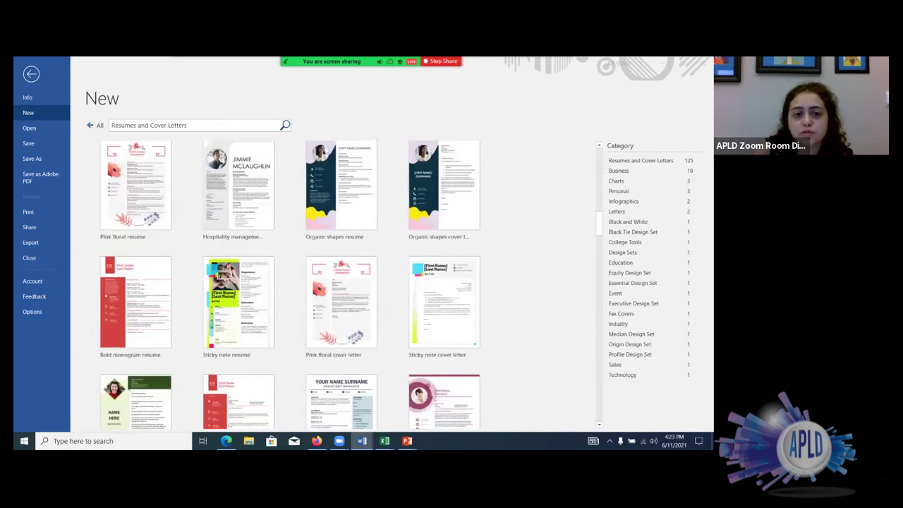
pyautogui.scroll(-20, 351, 284)
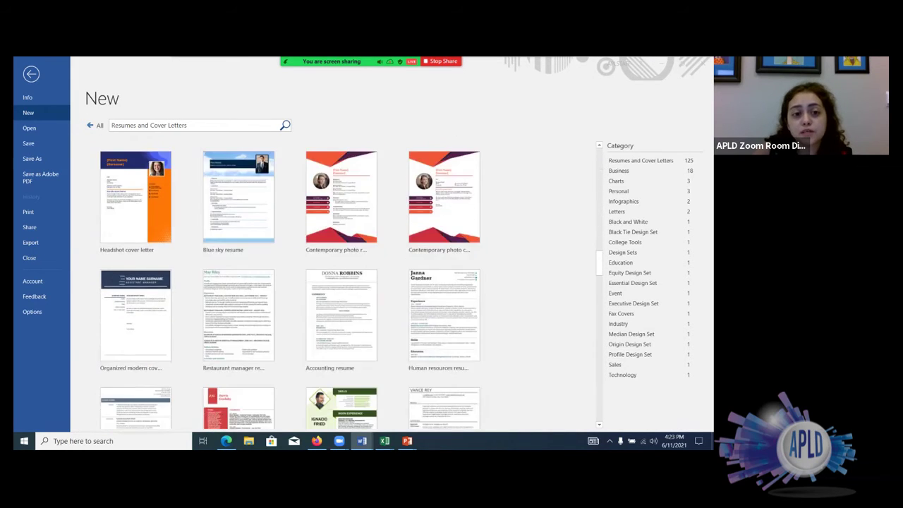
pyautogui.scroll(5, 290, 284)
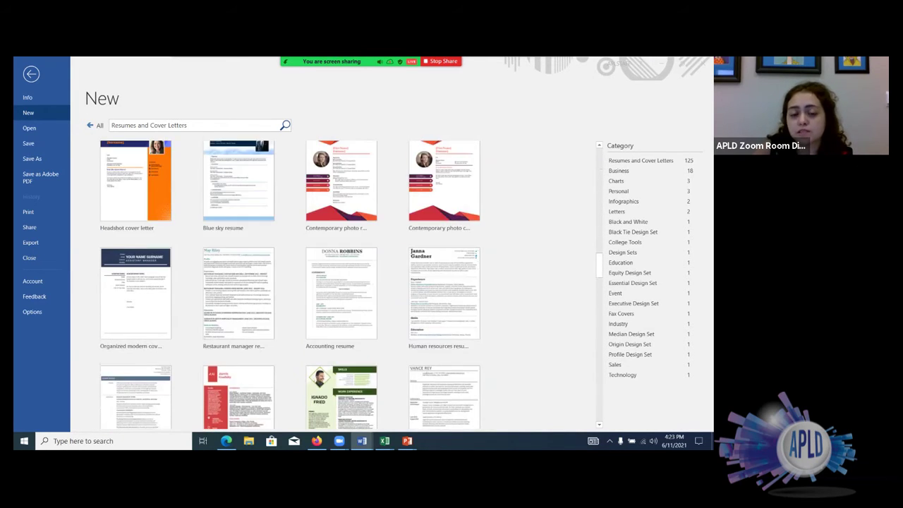
pyautogui.scroll(-3, 289, 284)
pyautogui.scroll(-3, 289, 284)
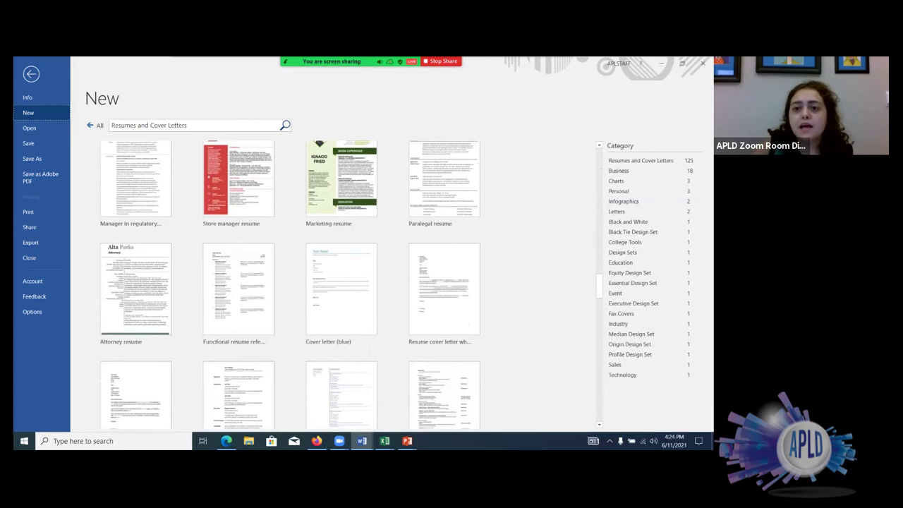
pyautogui.scroll(10, 289, 282)
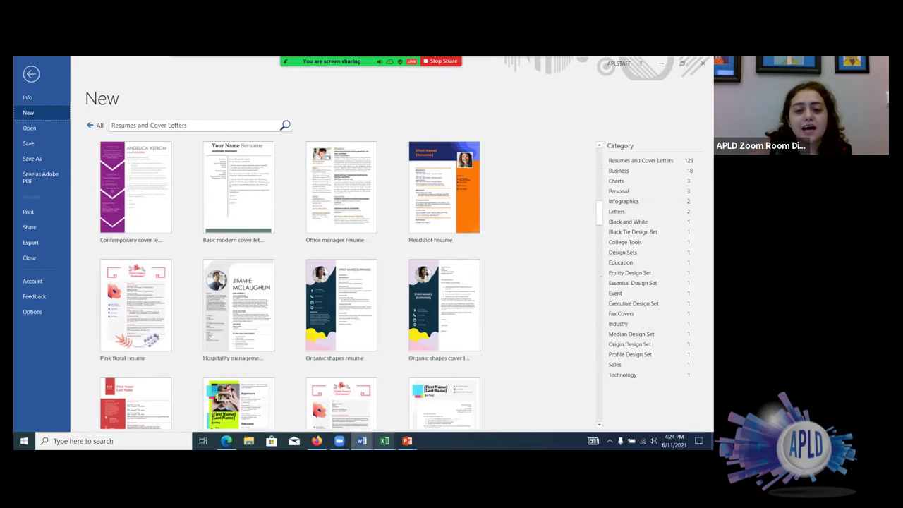
# Switch to the blank Book1 workbook in Excel and look over its grid of rows and columns
pyautogui.moveTo(385, 441)
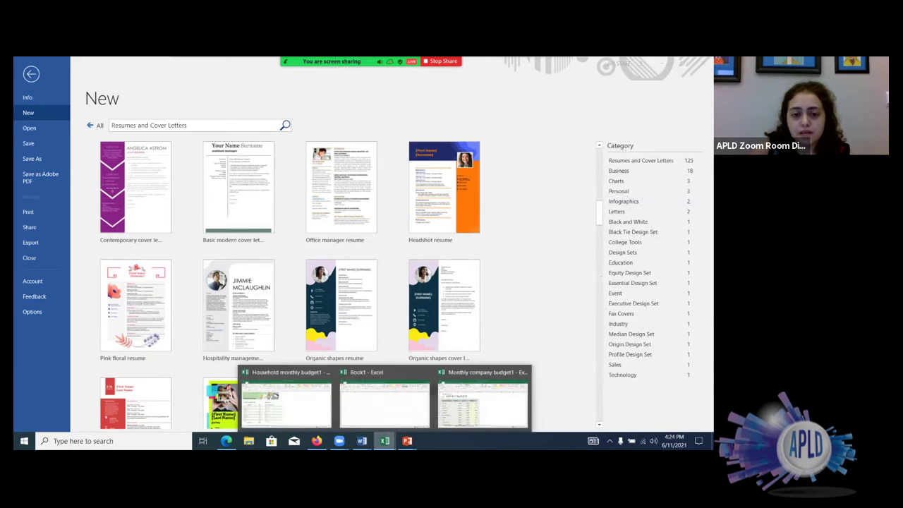
pyautogui.click(383, 405)
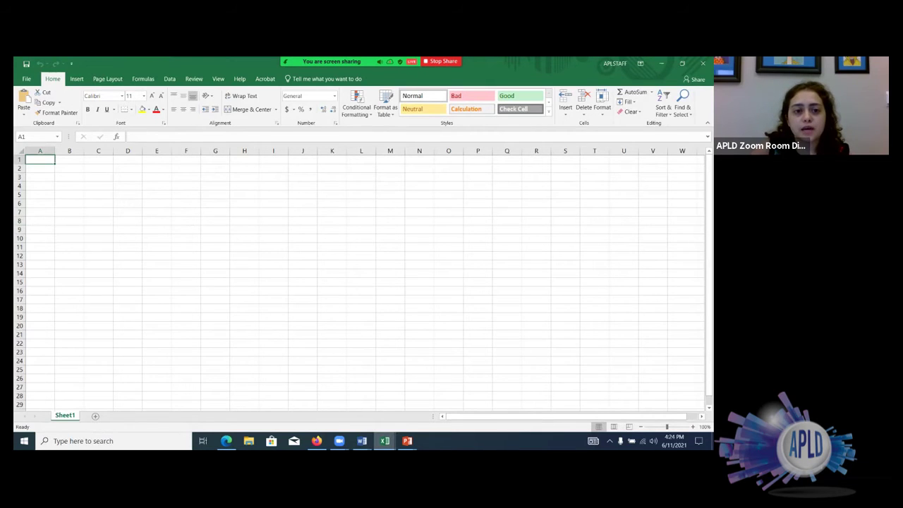
pyautogui.scroll(-8, 360, 282)
pyautogui.hscroll(1, 360, 282)
pyautogui.scroll(8, 360, 282)
pyautogui.hscroll(-1, 359, 282)
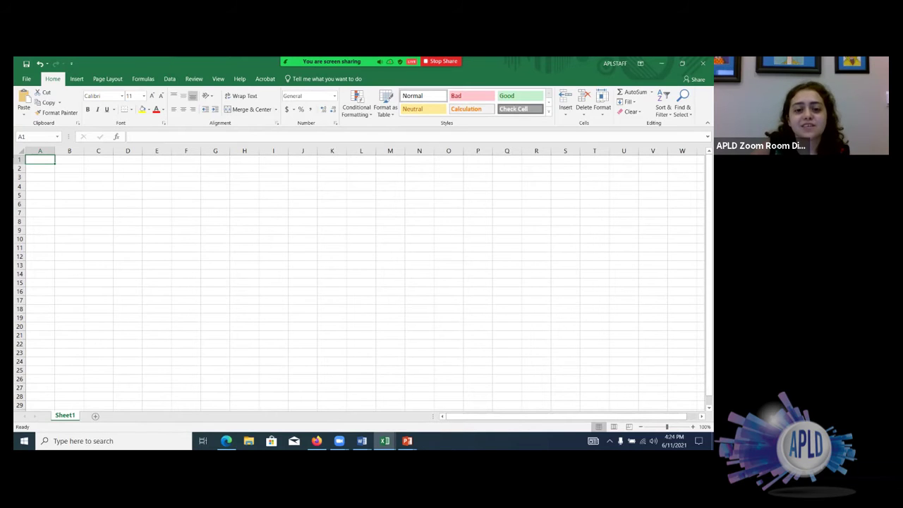
# Switch to the Household monthly budget1 workbook and look over its Additional Data sheet
pyautogui.click(385, 440)
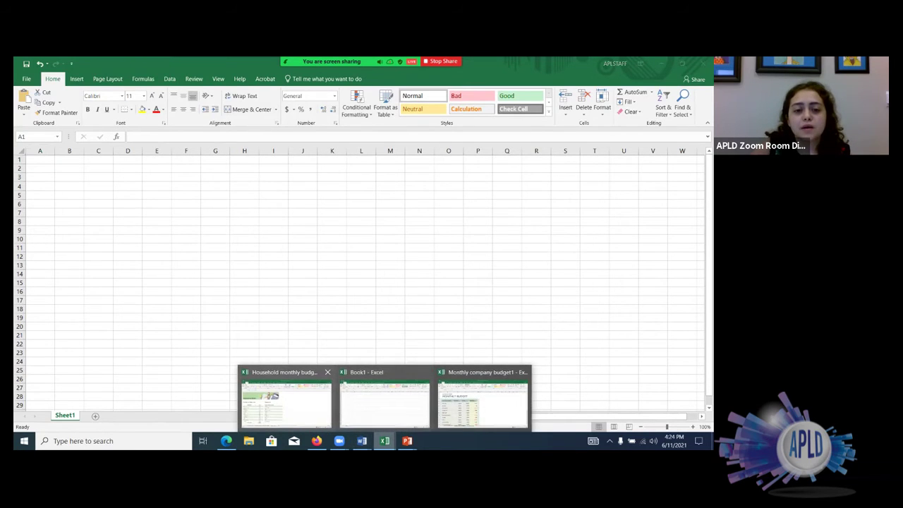
pyautogui.click(285, 398)
pyautogui.scroll(-5, 176, 282)
pyautogui.scroll(5, 177, 282)
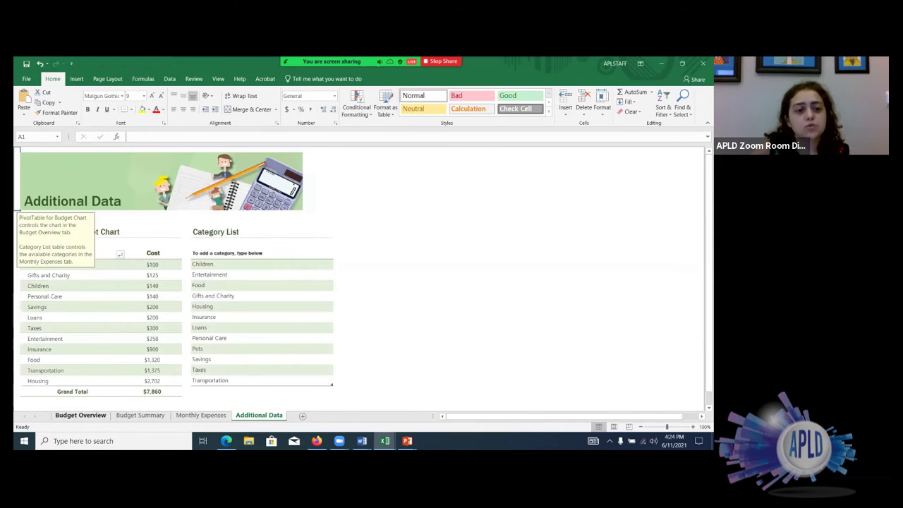
# Show the Budget Overview sheet and review its expenses breakdown chart and the balance, income and expenses figures
pyautogui.click(80, 415)
pyautogui.scroll(-5, 176, 282)
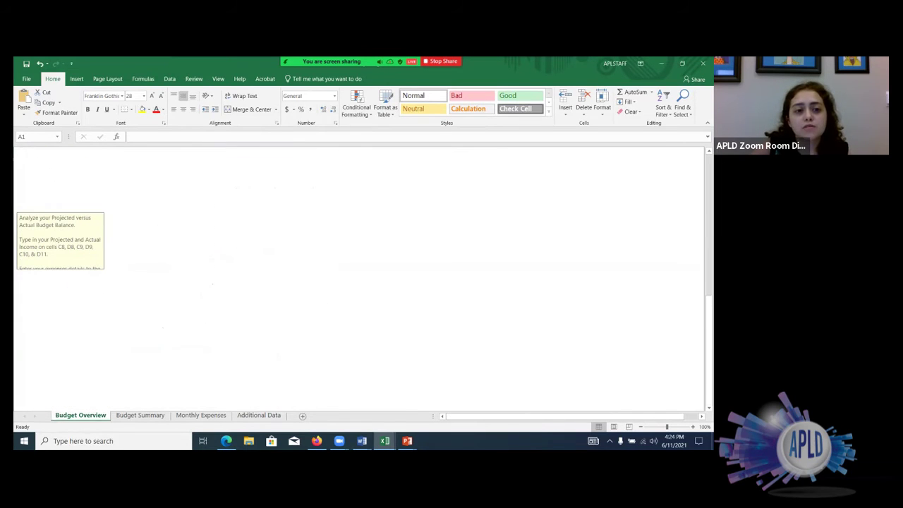
pyautogui.click(177, 282)
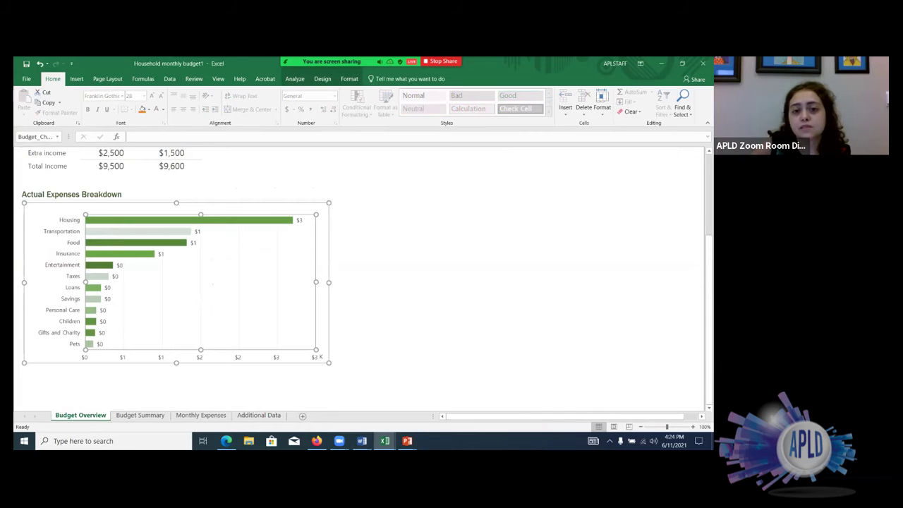
pyautogui.scroll(5, 177, 282)
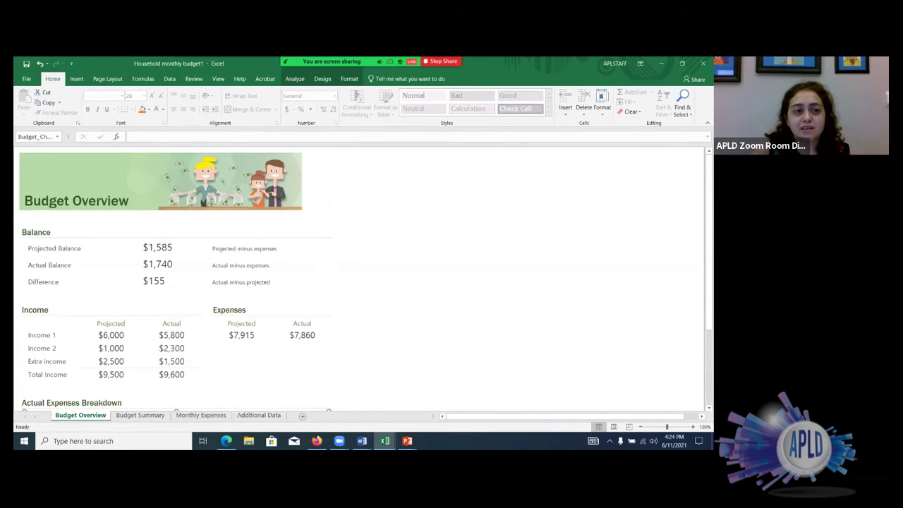
# Show the templates available for a new workbook, browse them and return to the Budget Overview sheet
pyautogui.click(26, 79)
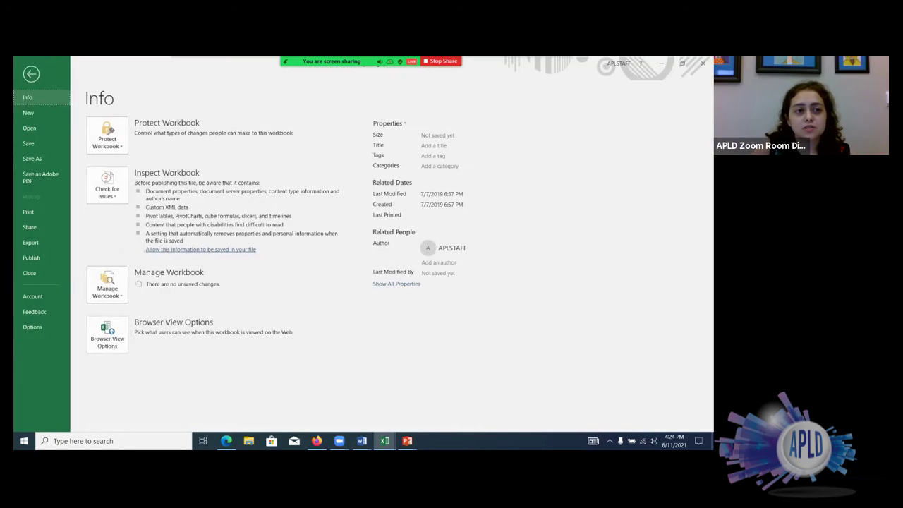
pyautogui.click(28, 112)
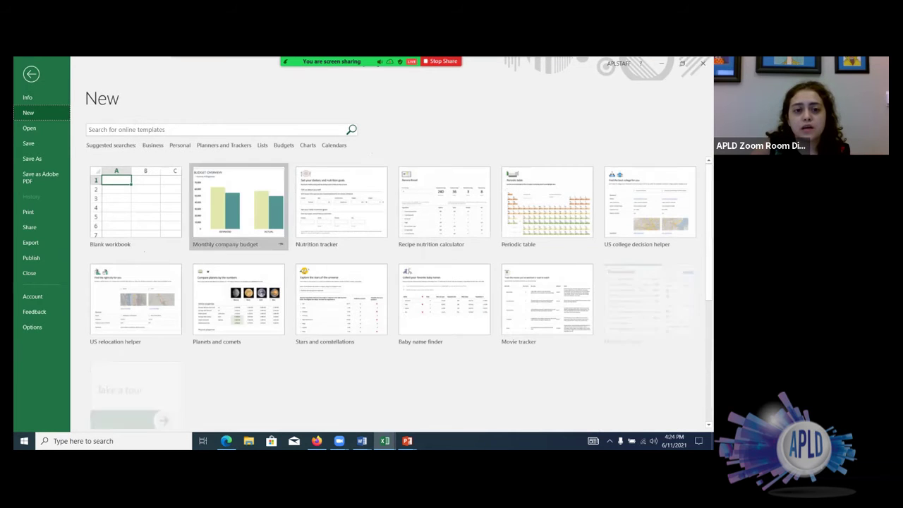
pyautogui.scroll(-1, 342, 346)
pyautogui.scroll(-1, 341, 345)
pyautogui.scroll(3, 341, 345)
pyautogui.click(296, 129)
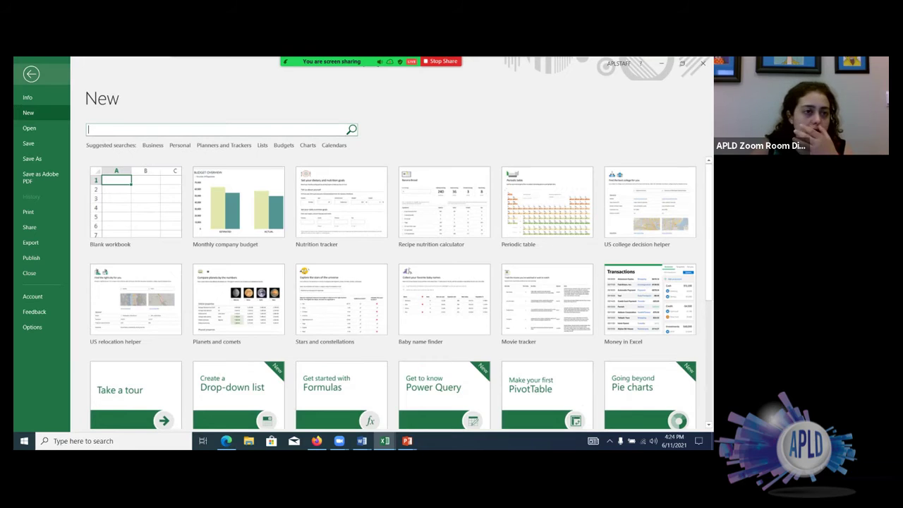
pyautogui.click(31, 74)
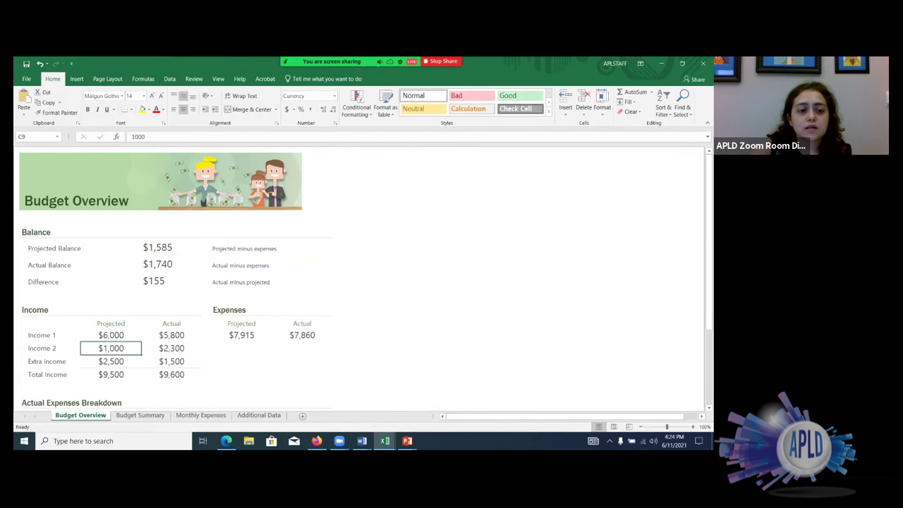
# Replace the formula in the Actual expenses cell of the Budget Overview sheet with a reference to cell K6
pyautogui.click(171, 347)
pyautogui.click(302, 335)
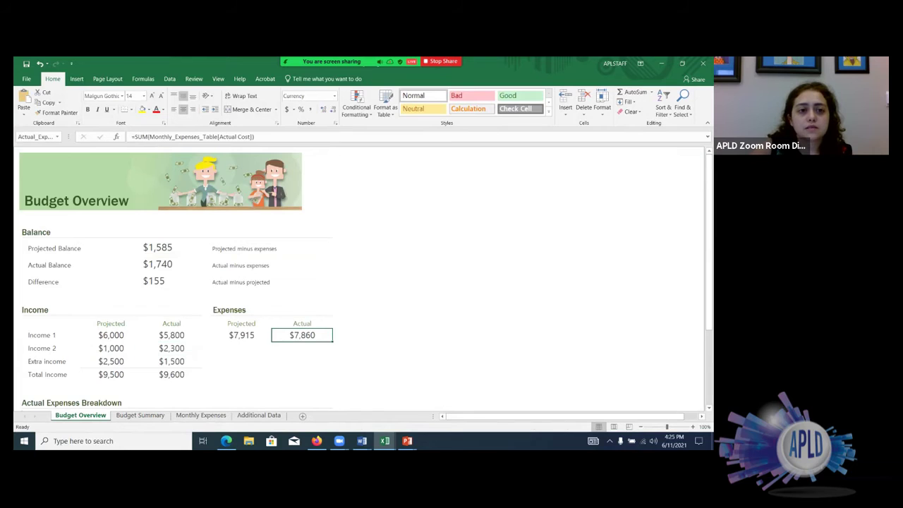
pyautogui.doubleClick(310, 335)
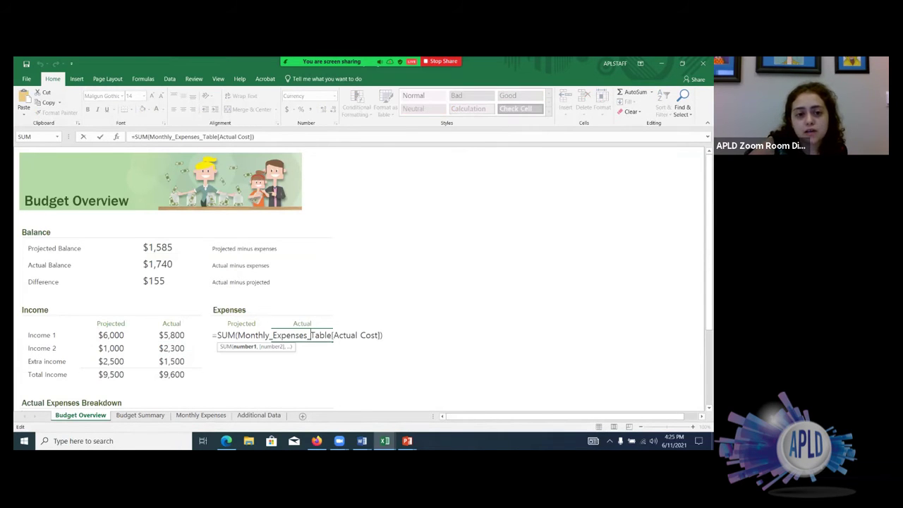
pyautogui.moveTo(218, 335); pyautogui.dragTo(382, 335)
pyautogui.click(388, 335)
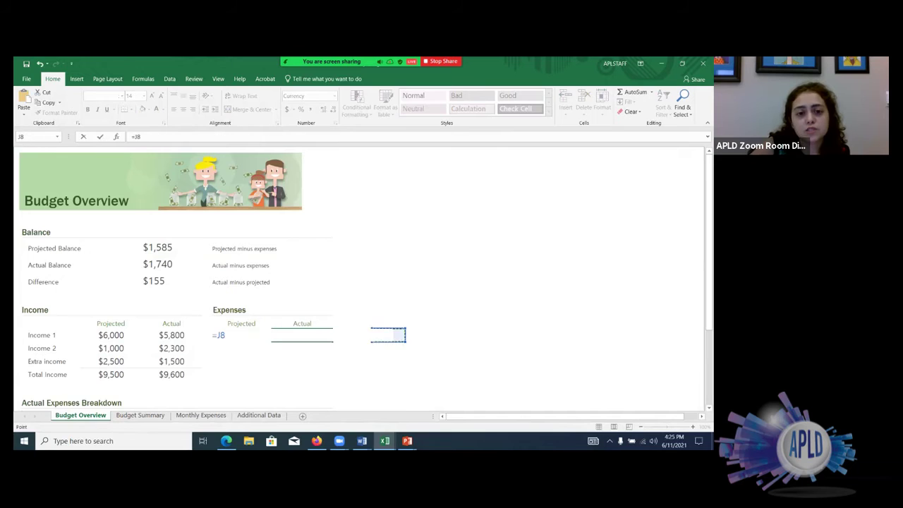
pyautogui.press('Return')
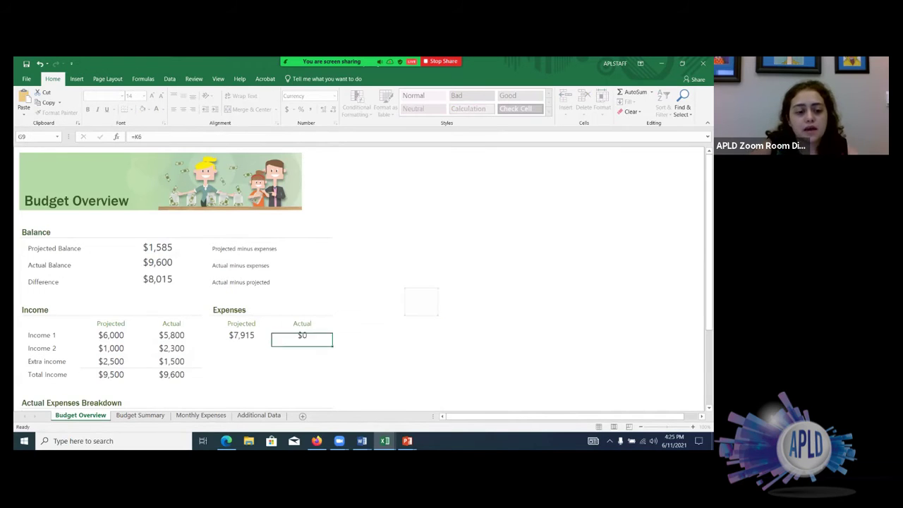
# Undo the formula change in the Actual expenses cell and inspect the formula of the Projected expenses cell
pyautogui.hotkey('ctrl', 'z')
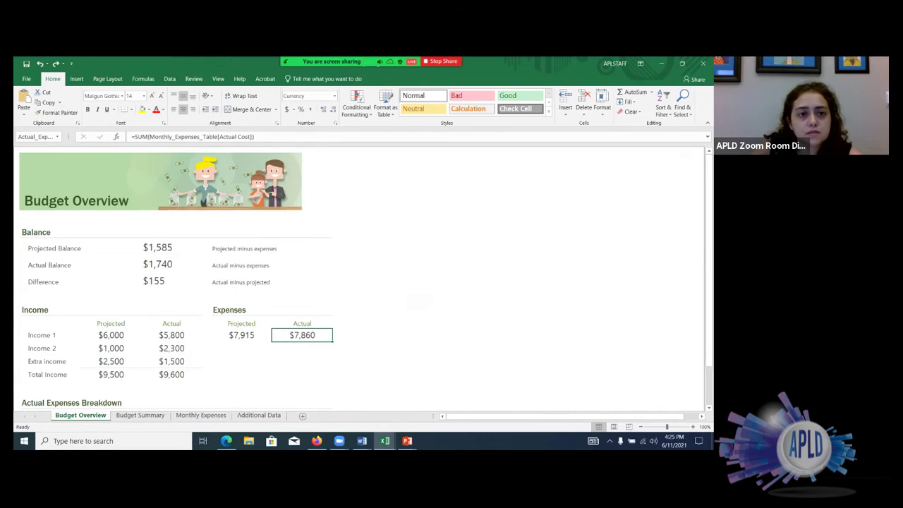
pyautogui.click(242, 335)
pyautogui.doubleClick(242, 335)
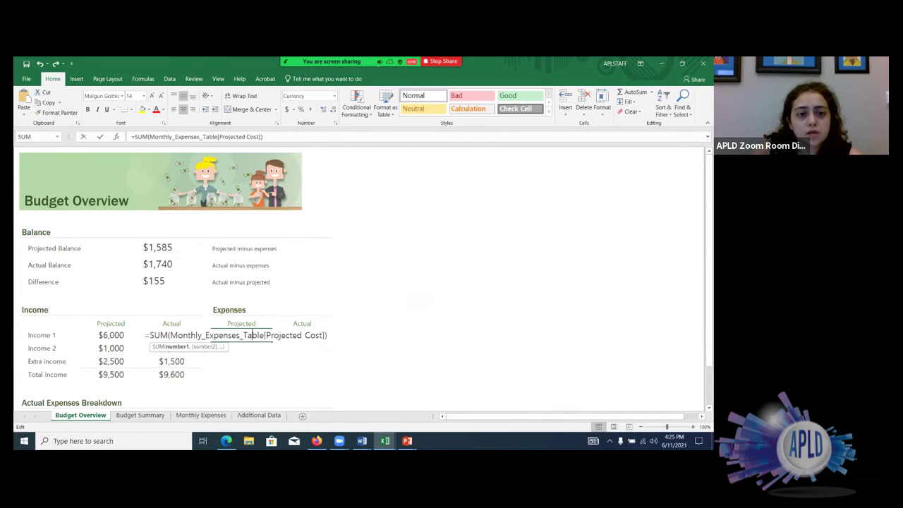
pyautogui.click(241, 323)
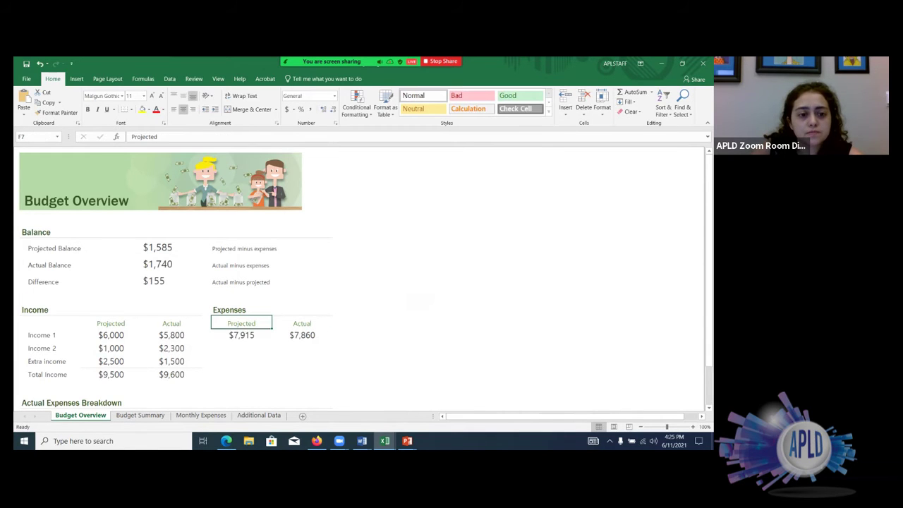
# Show the Budget Summary sheet, review its expense categories through the Grand Total and check the projected Live Theater value
pyautogui.hotkey('ctrl', 'pagedown')
pyautogui.scroll(-7, 363, 279)
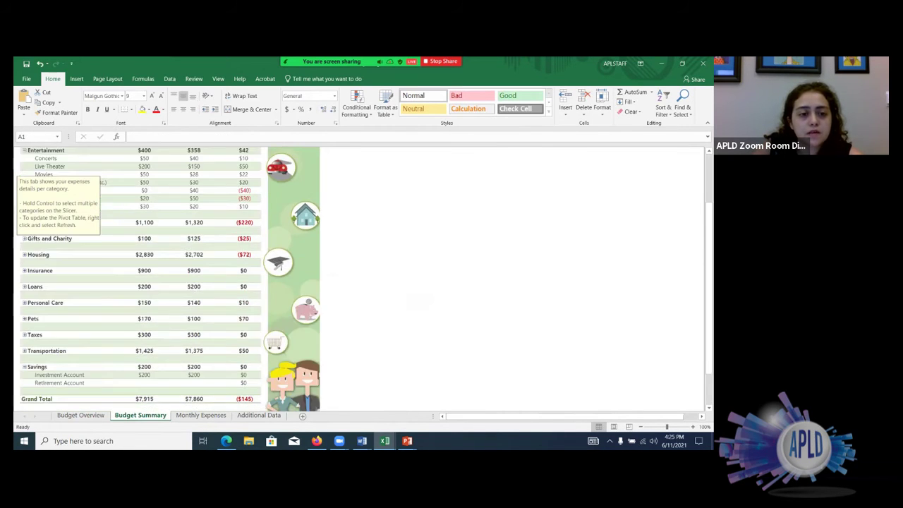
pyautogui.scroll(8, 362, 280)
pyautogui.scroll(-2, 362, 279)
pyautogui.scroll(-6, 362, 279)
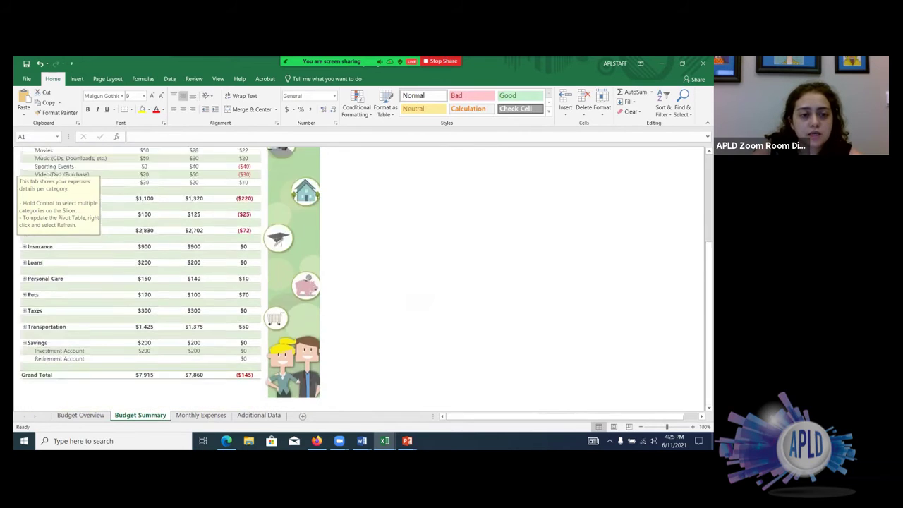
pyautogui.scroll(7, 363, 279)
pyautogui.click(144, 315)
pyautogui.scroll(-6, 362, 279)
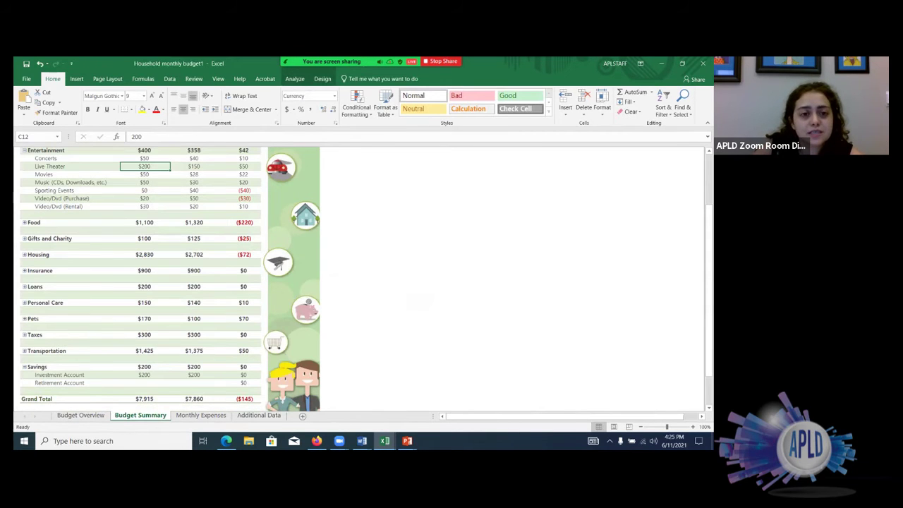
# Show the Monthly Expenses sheet and look through its table of projected and actual costs
pyautogui.click(201, 415)
pyautogui.scroll(-15, 211, 328)
pyautogui.scroll(12, 212, 327)
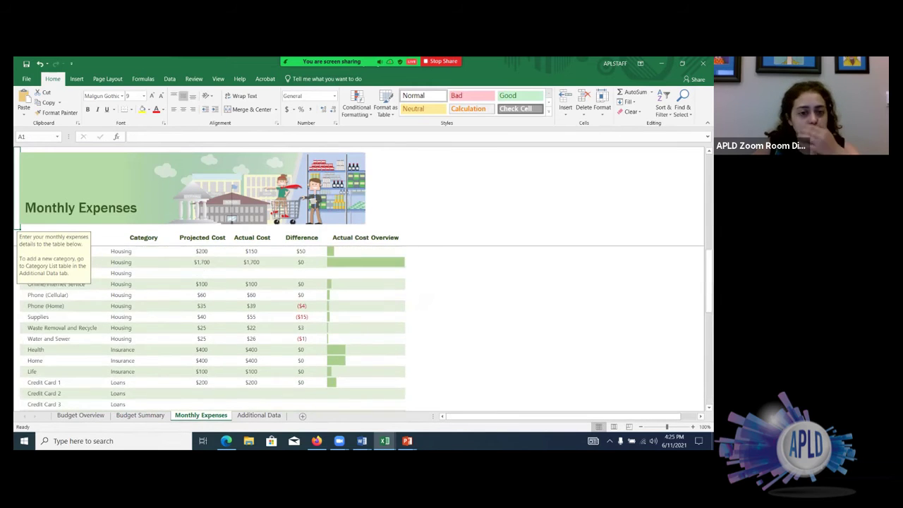
pyautogui.scroll(-5, 212, 327)
# Show the Additional Data sheet and look over its budget chart data and Category List
pyautogui.click(258, 415)
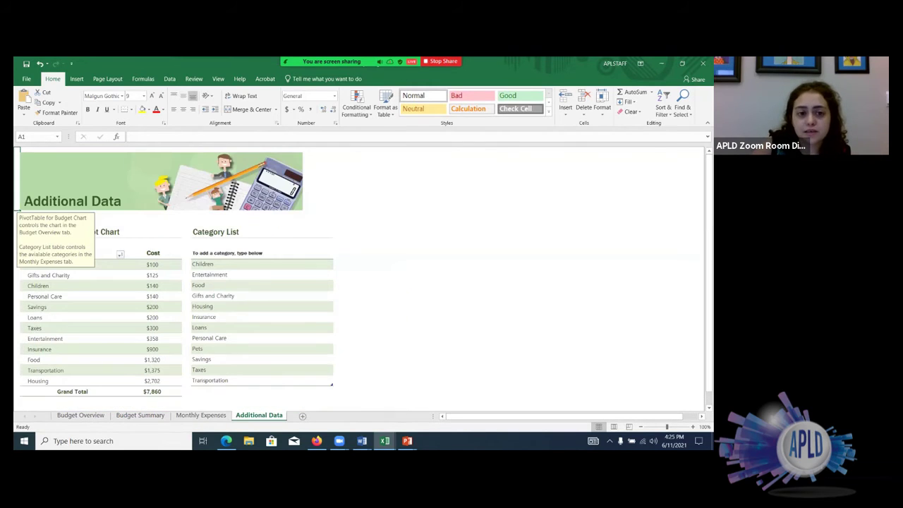
pyautogui.scroll(-7, 353, 282)
pyautogui.scroll(7, 352, 282)
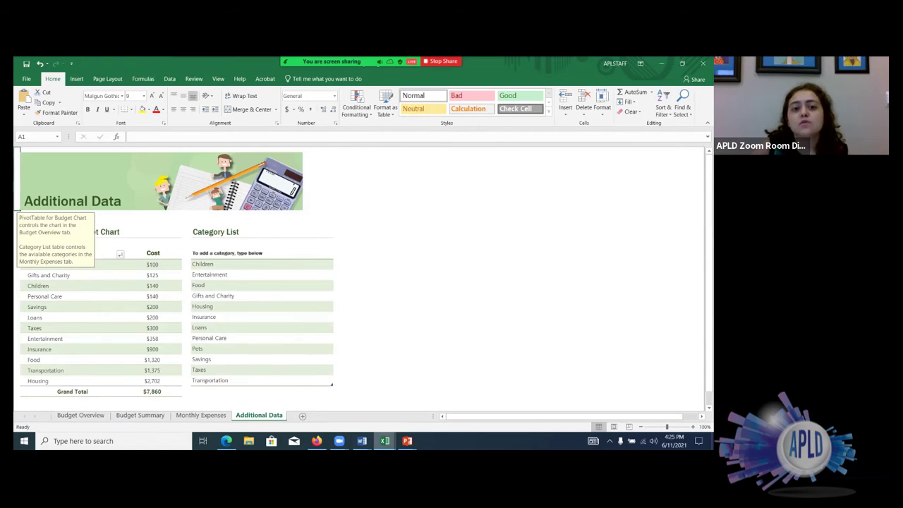
# Switch to the Monthly company budget1 workbook and review the totals, overview chart and top operating expenses on its Monthly Budget Summary sheet
pyautogui.moveTo(385, 441)
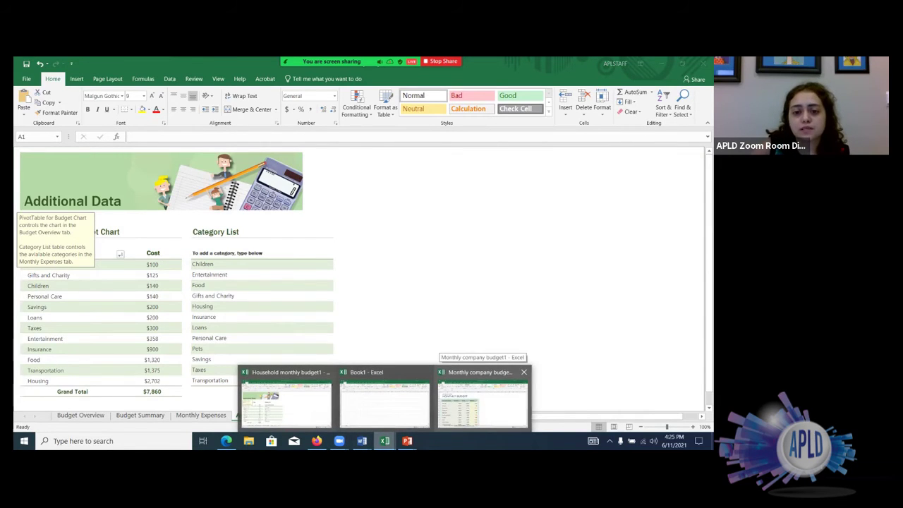
pyautogui.click(482, 399)
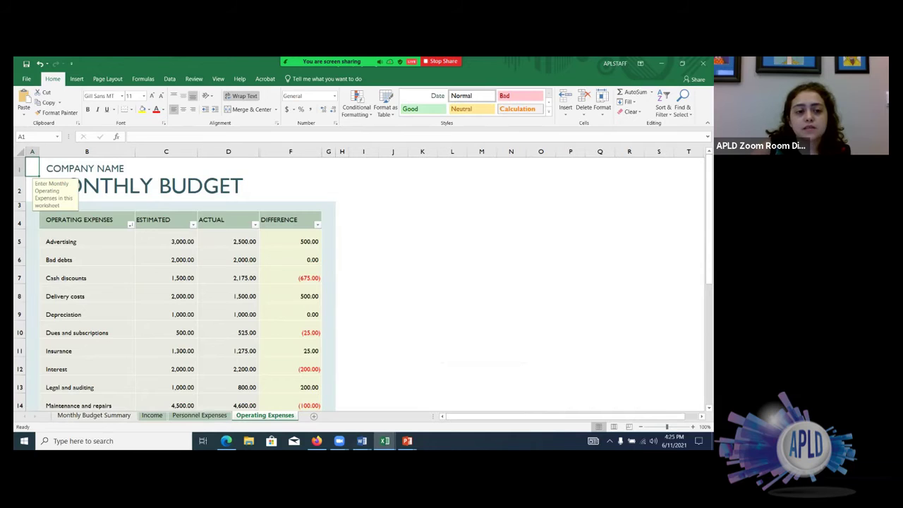
pyautogui.click(94, 415)
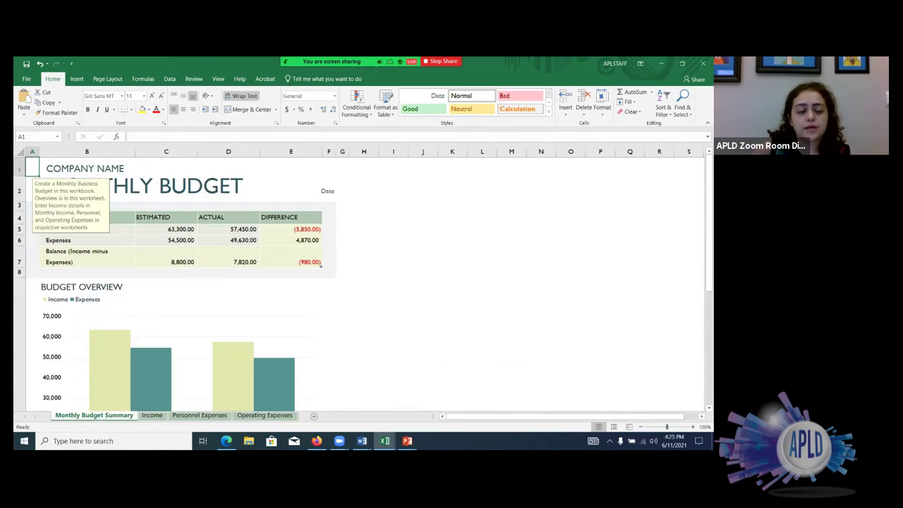
pyautogui.scroll(-1, 176, 282)
pyautogui.scroll(-1, 176, 282)
pyautogui.click(212, 296)
pyautogui.scroll(-2, 176, 282)
pyautogui.scroll(1, 177, 282)
pyautogui.scroll(1, 176, 282)
pyautogui.scroll(-1, 177, 282)
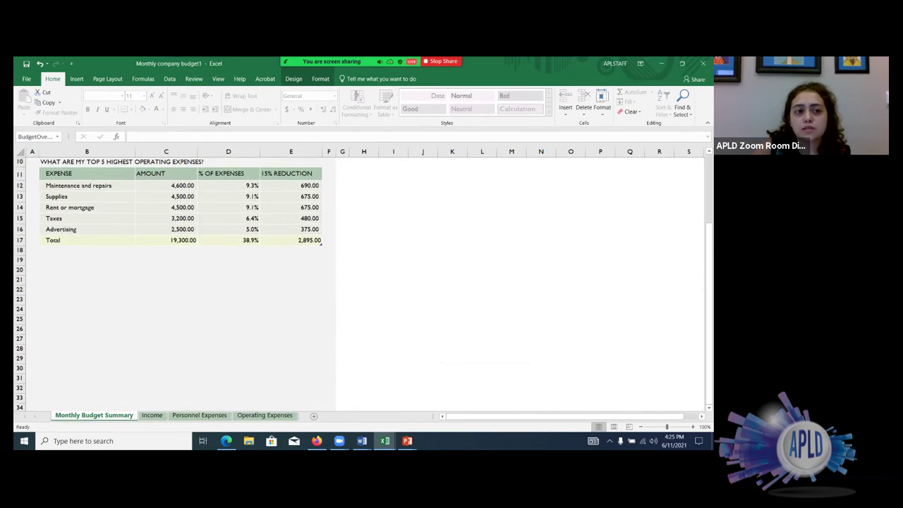
pyautogui.click(228, 308)
pyautogui.scroll(3, 176, 282)
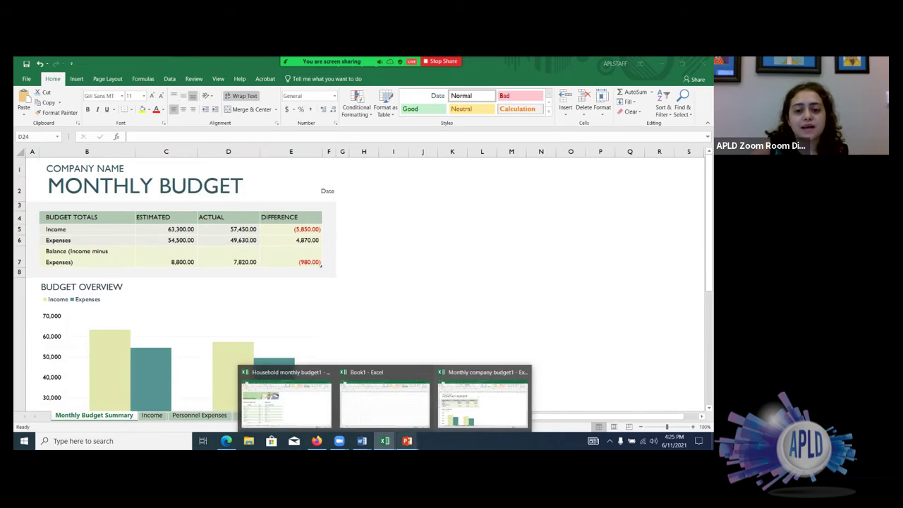
# Switch to PowerPoint to show the blank Presentation4, and bring up the title slide of Presentation2
pyautogui.moveTo(407, 441)
pyautogui.click(505, 400)
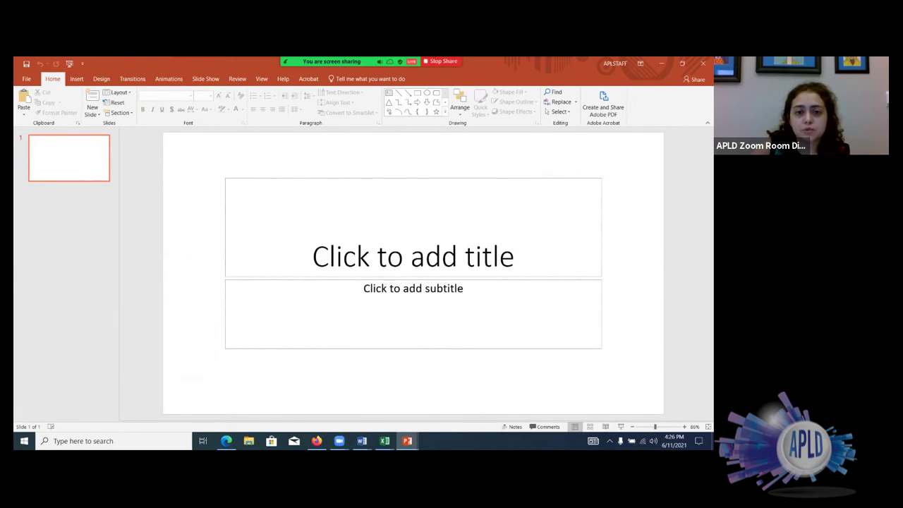
pyautogui.moveTo(407, 440)
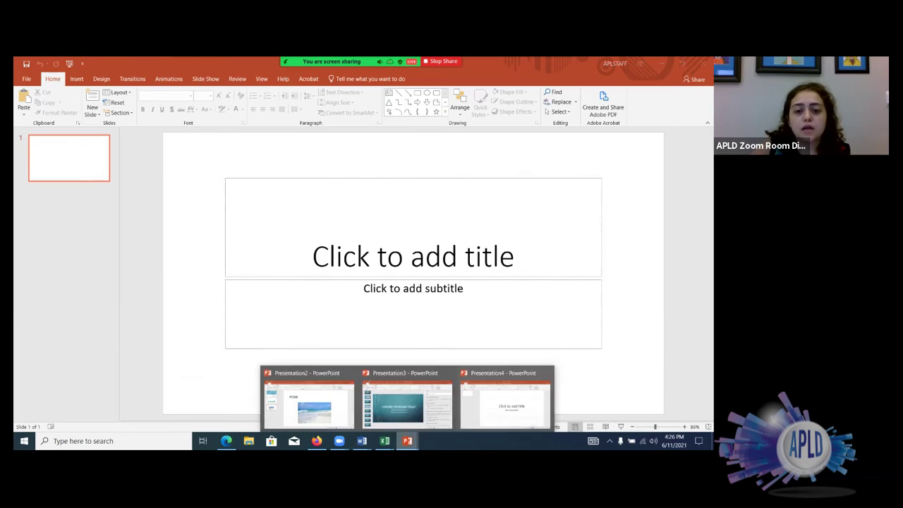
pyautogui.click(307, 402)
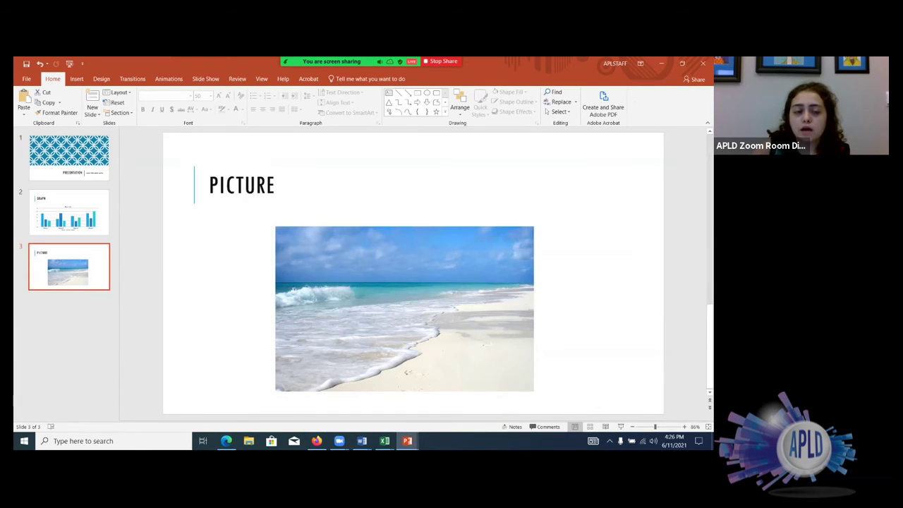
pyautogui.click(69, 157)
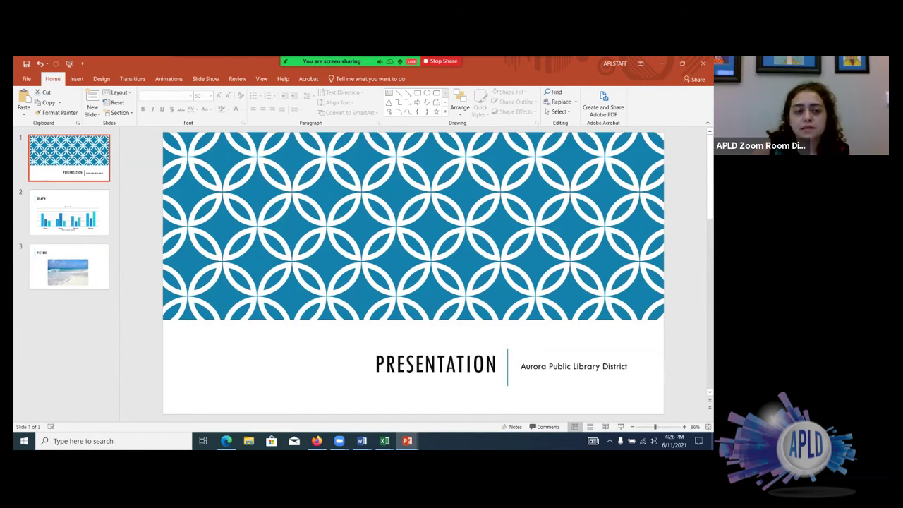